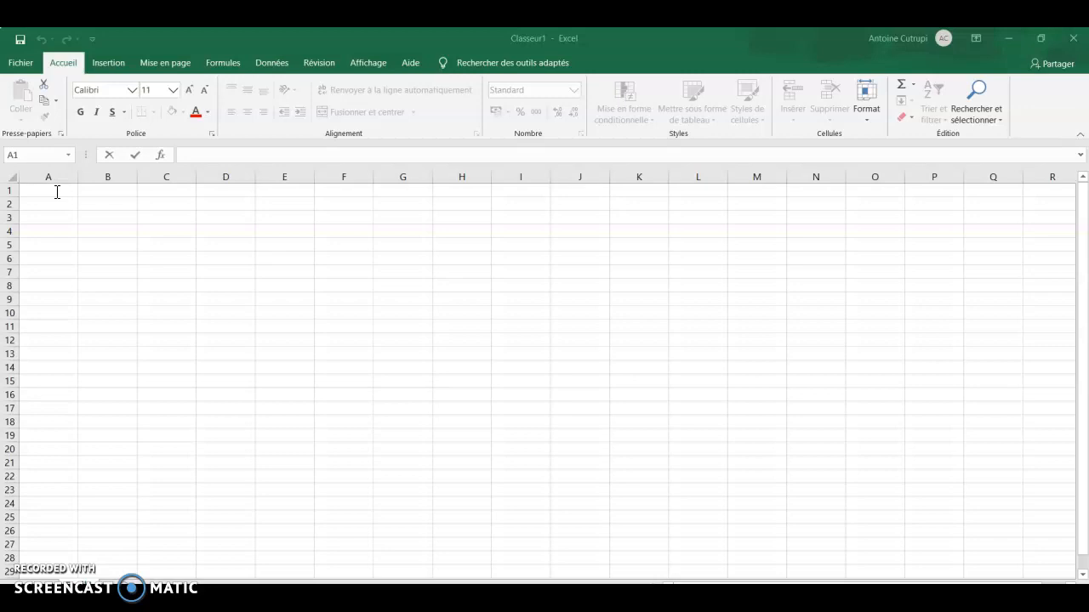
left_click(63, 216)
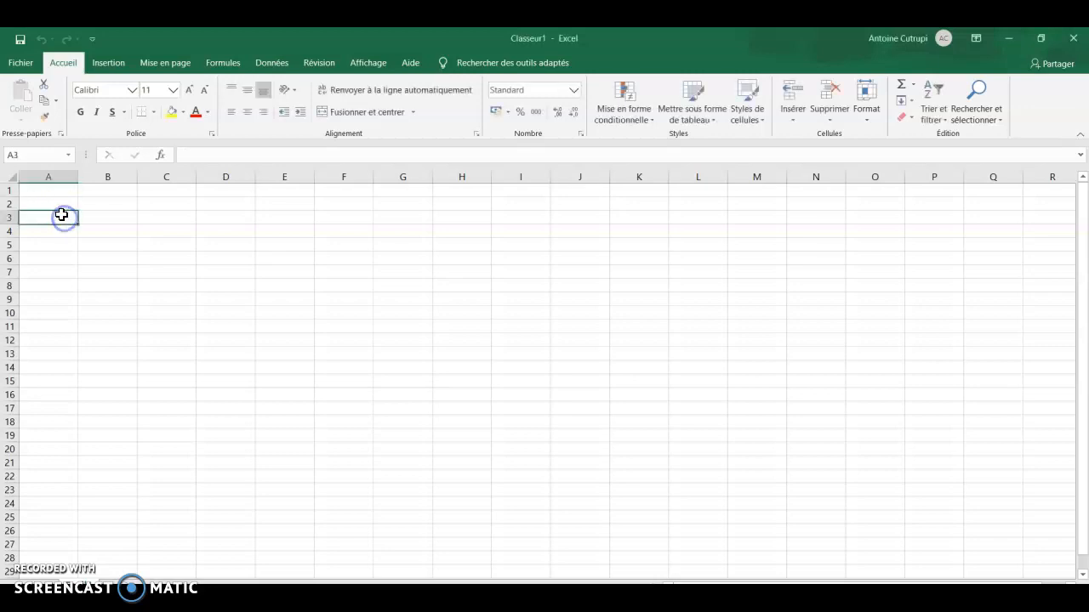
left_click(58, 193)
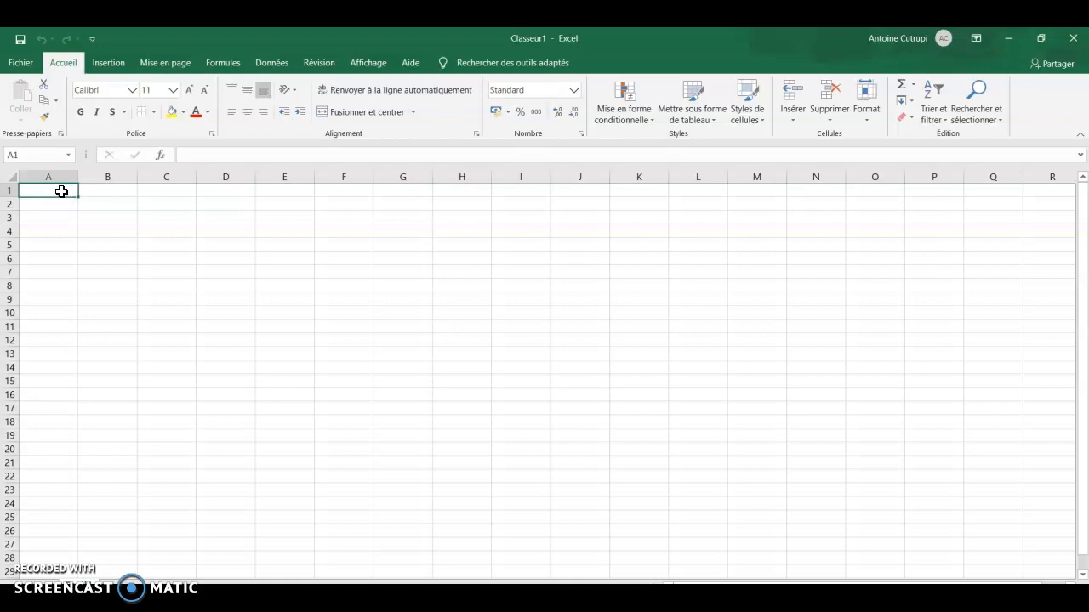
mouse_move(61, 191)
left_mouse_down()
mouse_move(60, 204)
mouse_move(119, 226)
left_mouse_up()
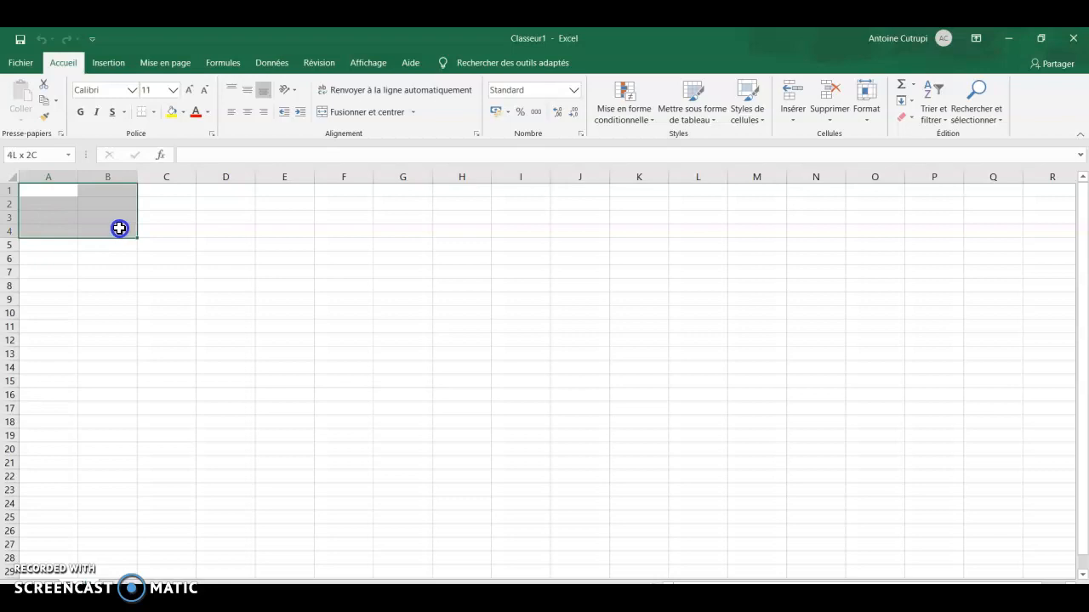
left_click(108, 258)
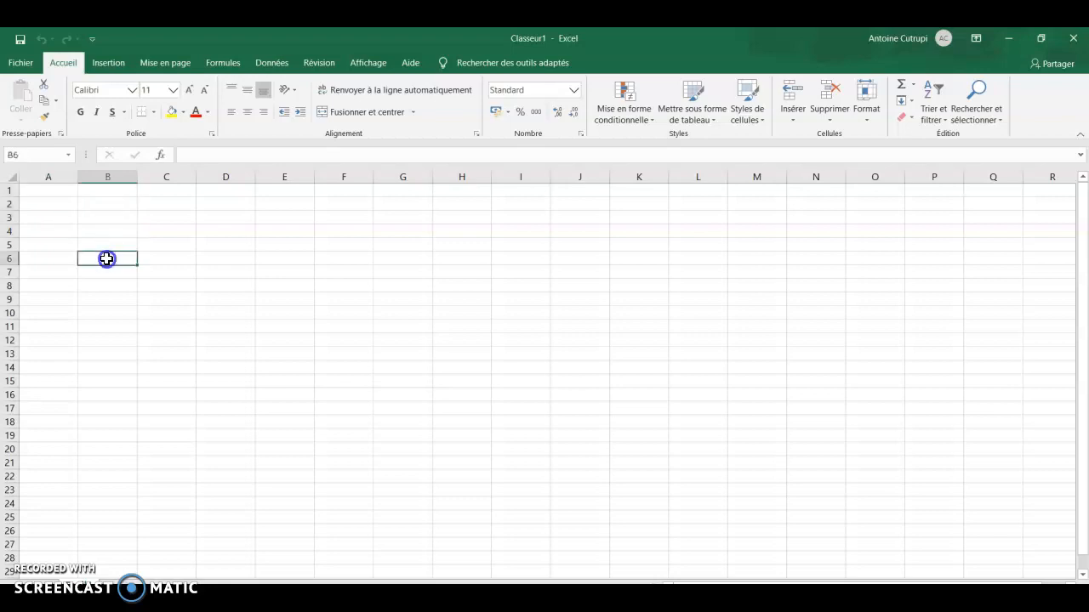
left_click(57, 193)
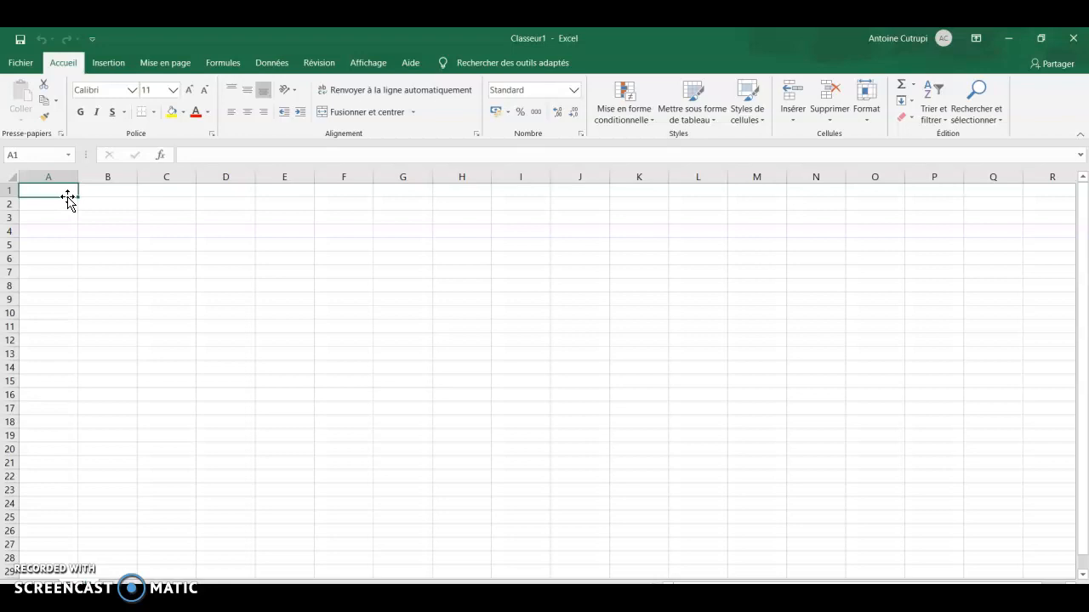
left_click(78, 196)
left_click(66, 194)
Enter the trial text ghg in cell A1 and erase it
double_click(42, 192)
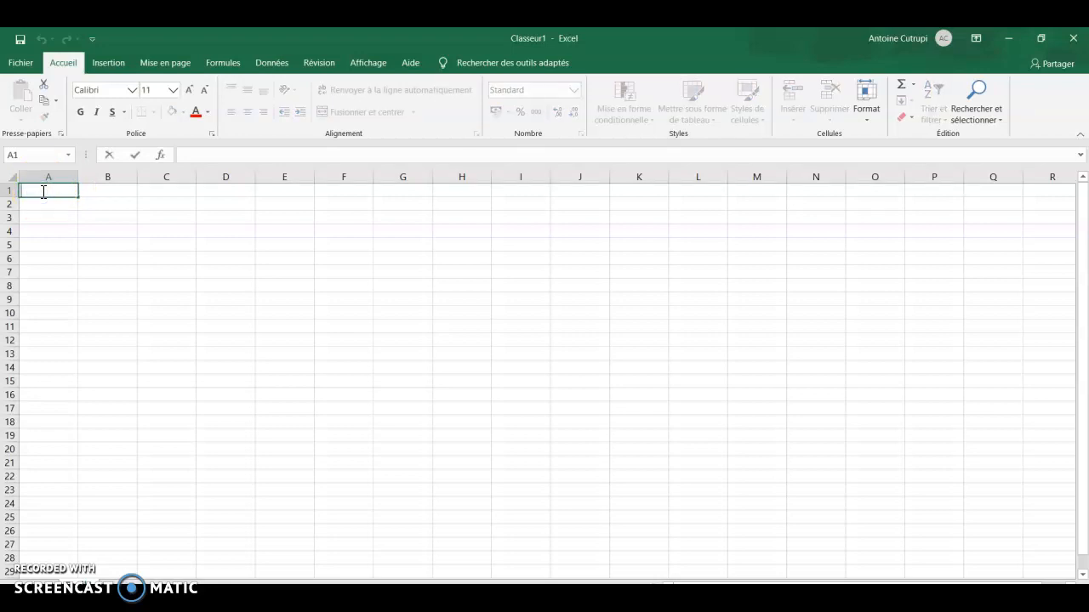
type("ghg")
key("BackSpace")
key("BackSpace")
key("BackSpace")
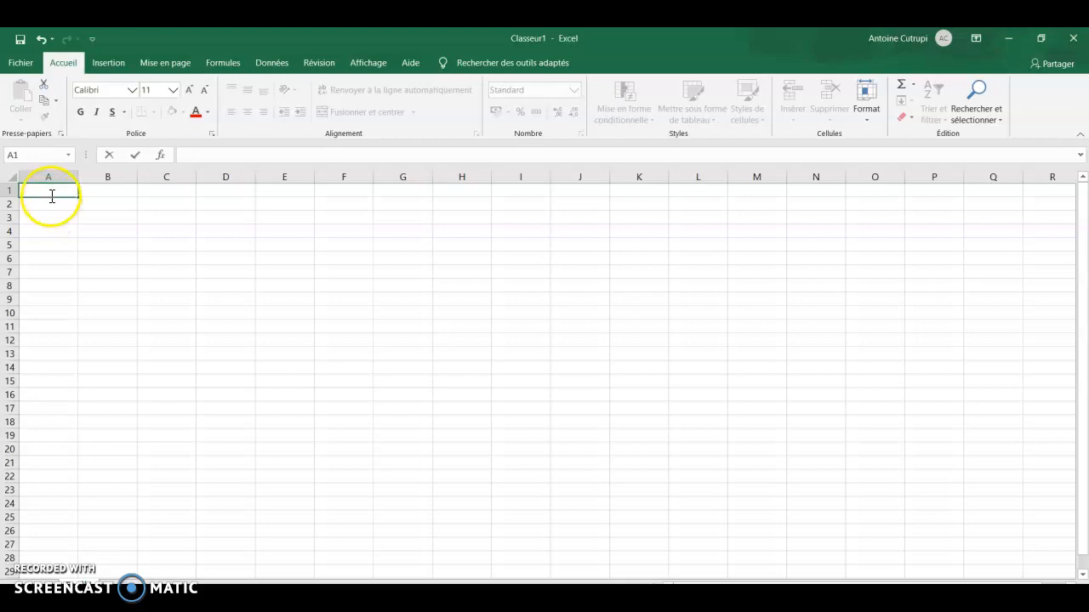
left_click(51, 202)
Apply all borders to the range A1:M7 to form the table grid
left_click(51, 189)
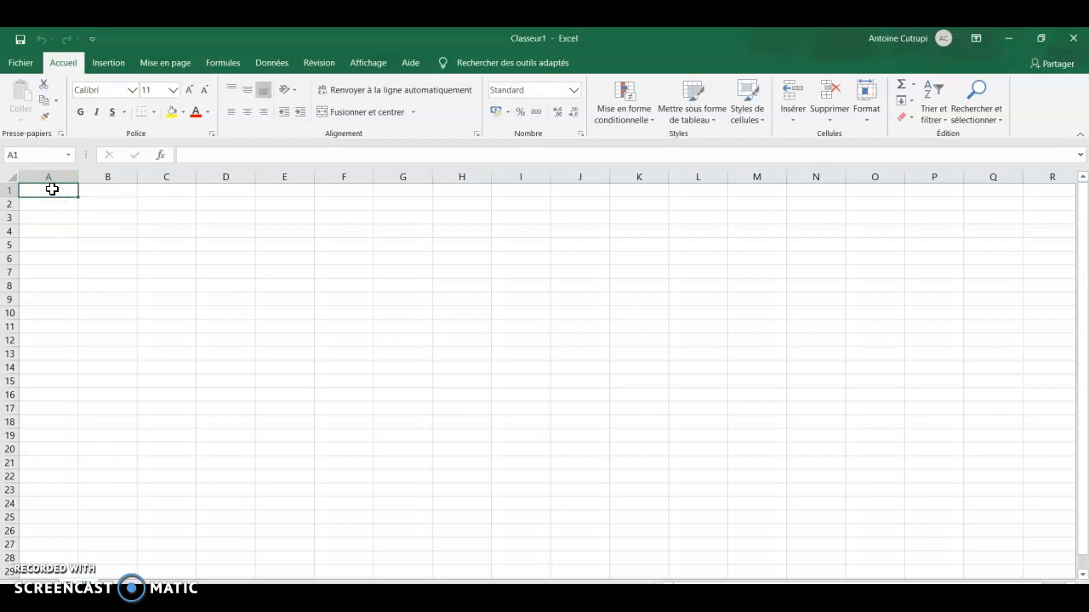
left_click_drag(52, 189, 730, 278)
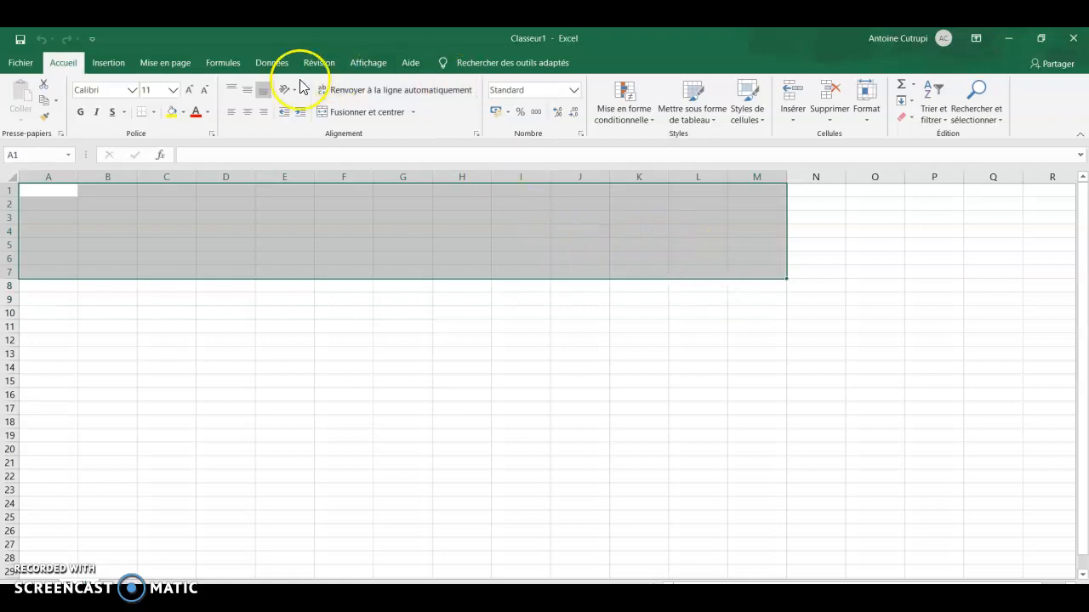
left_click(155, 117)
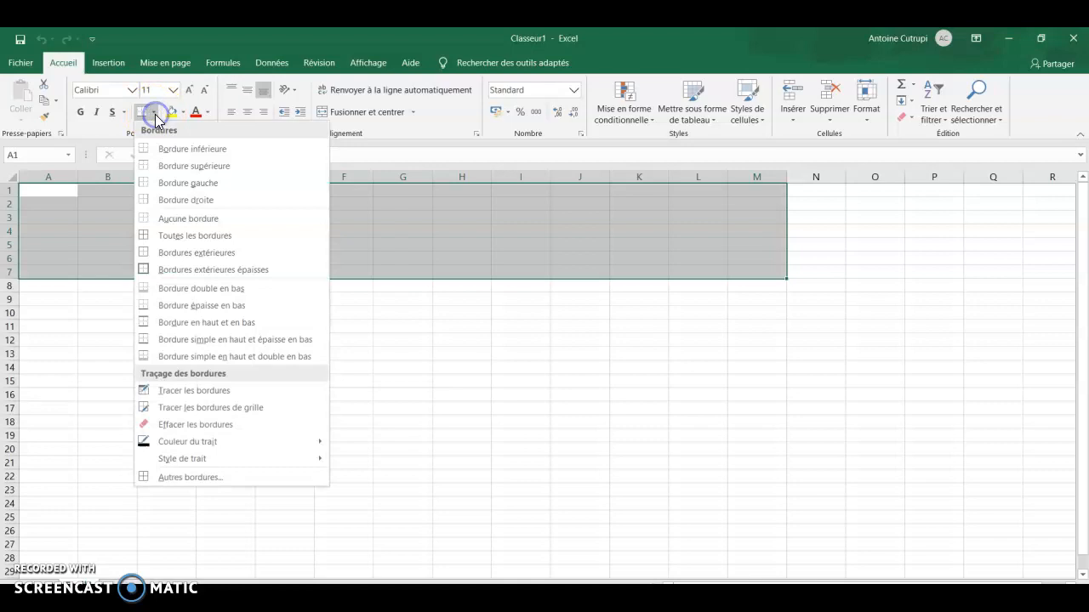
left_click(182, 236)
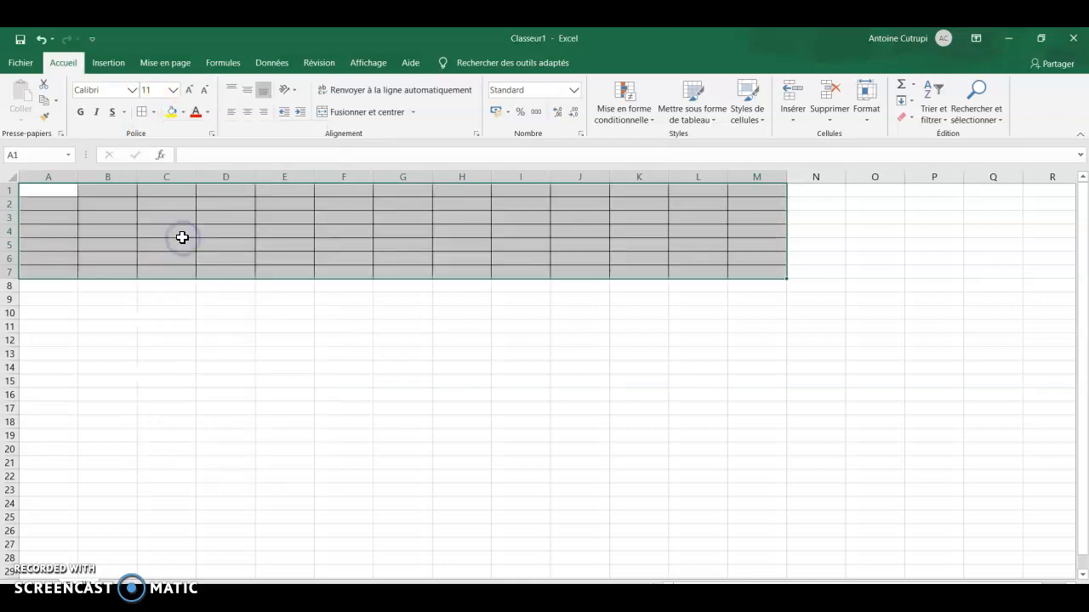
left_click(170, 315)
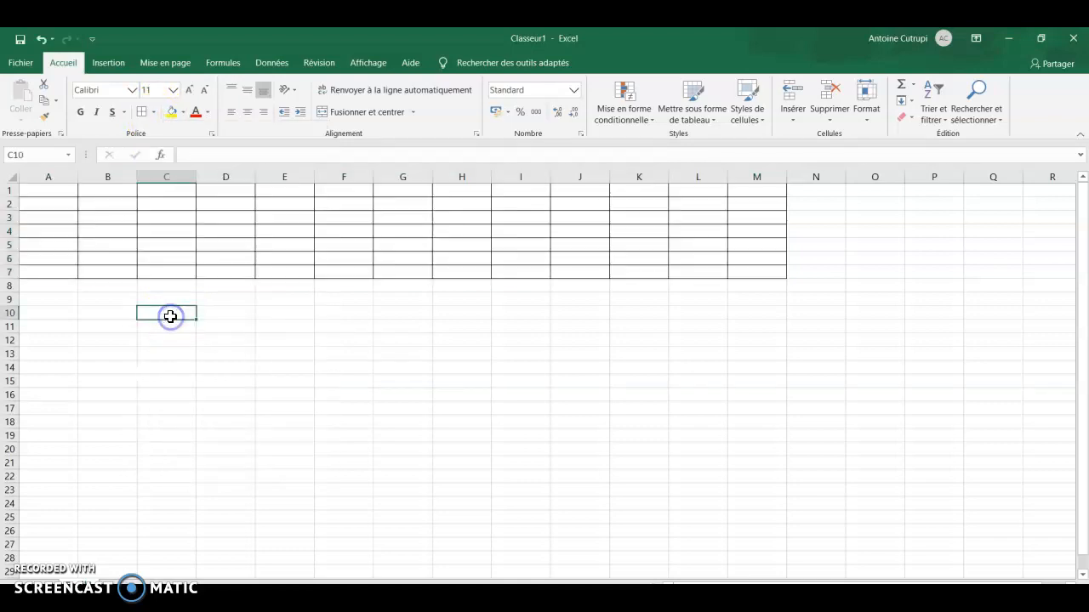
Enter the first family's name as the row label in cell A2
left_click(49, 206)
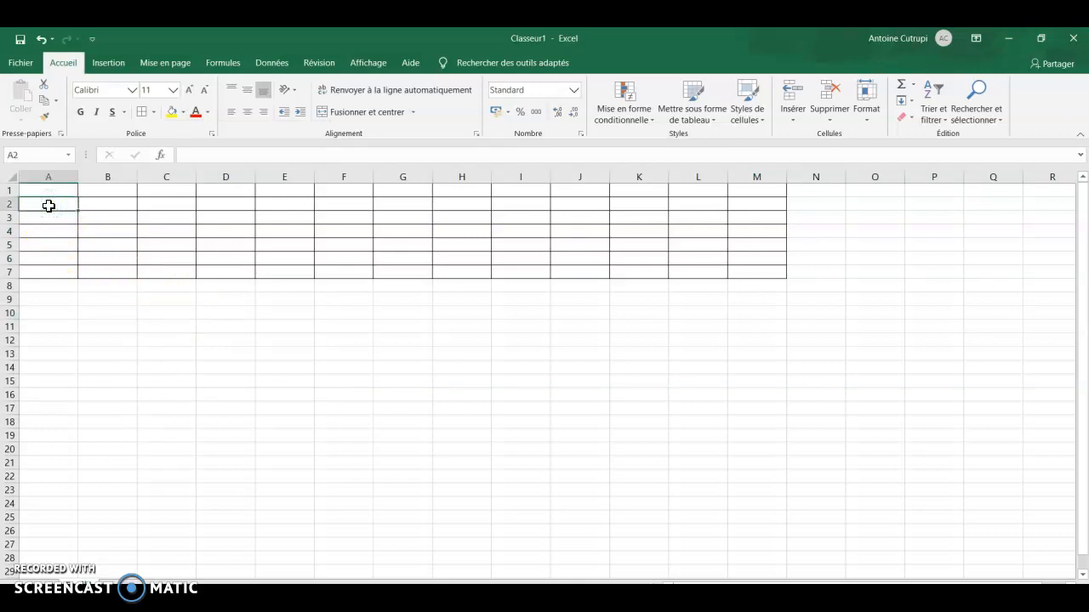
type("Famil")
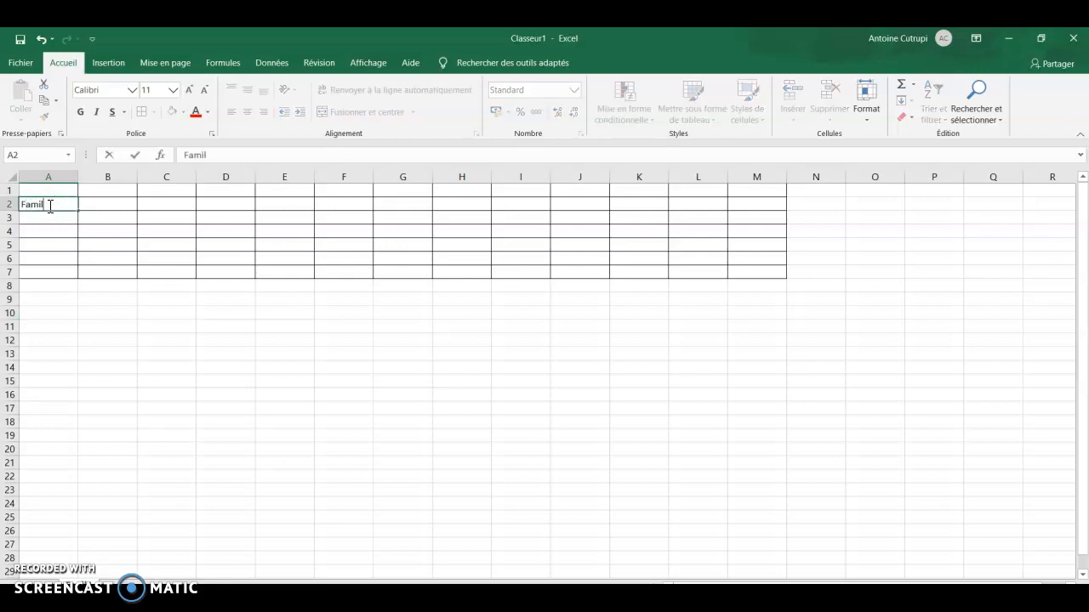
type("le Richou")
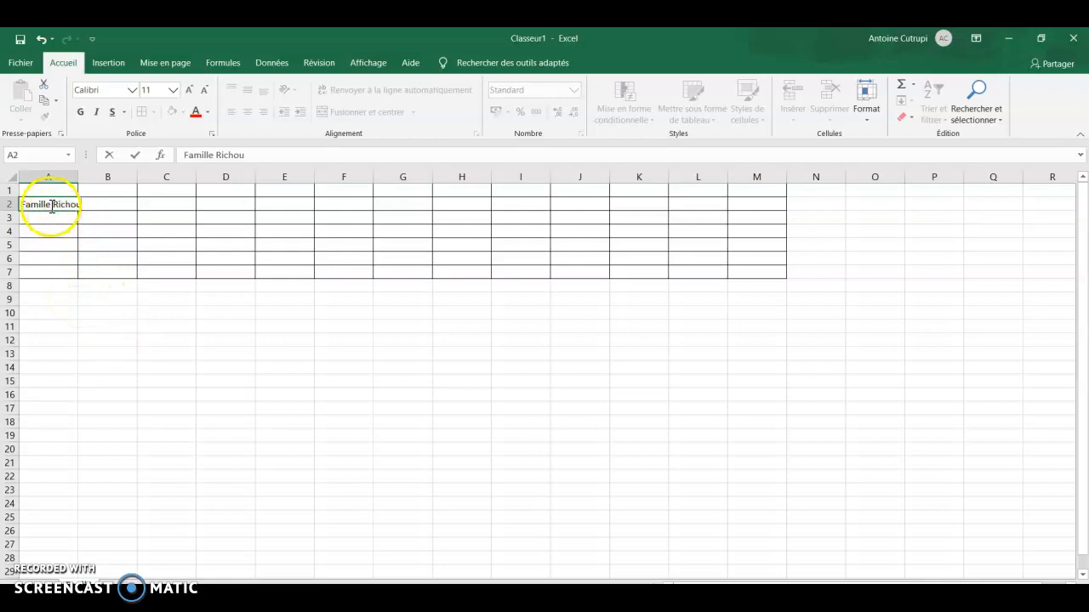
left_click(105, 219)
Try text wrapping on the range A1:M7 with a narrower column A
left_click_drag(78, 178, 752, 270)
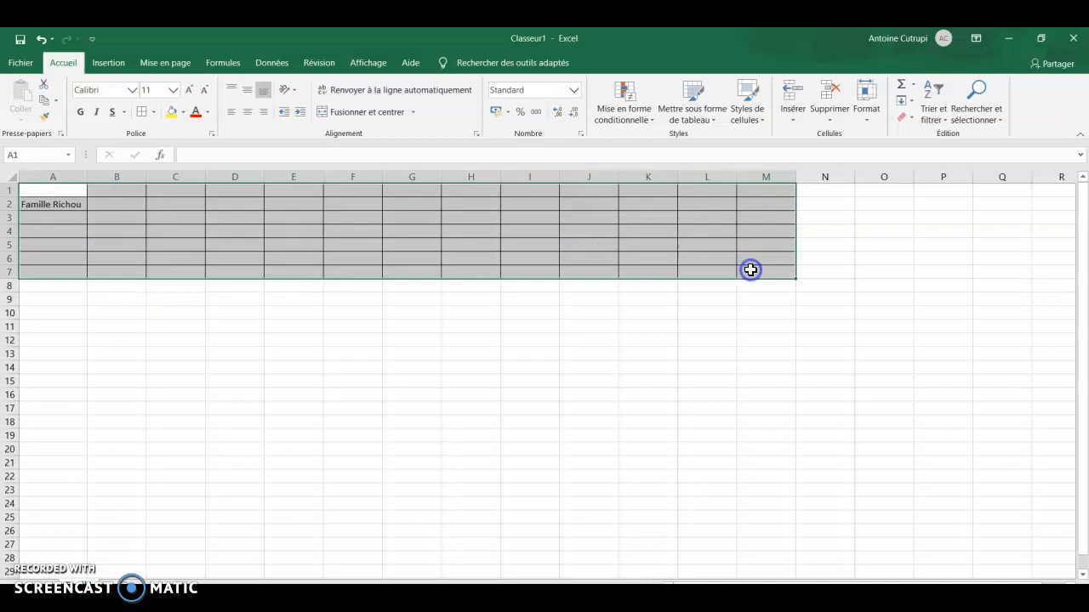
left_click(452, 92)
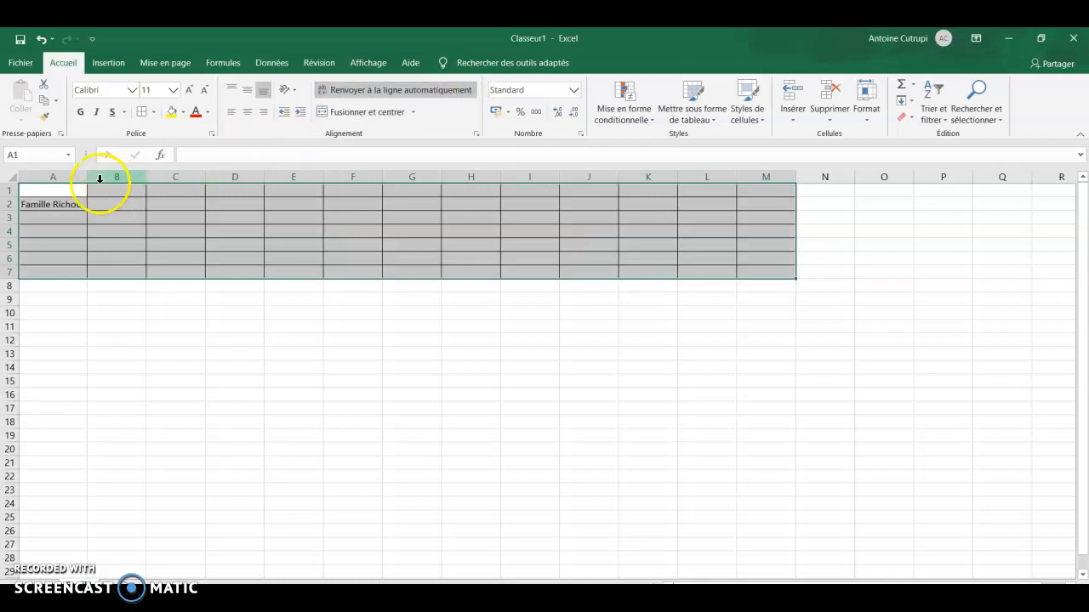
left_click_drag(85, 179, 72, 182)
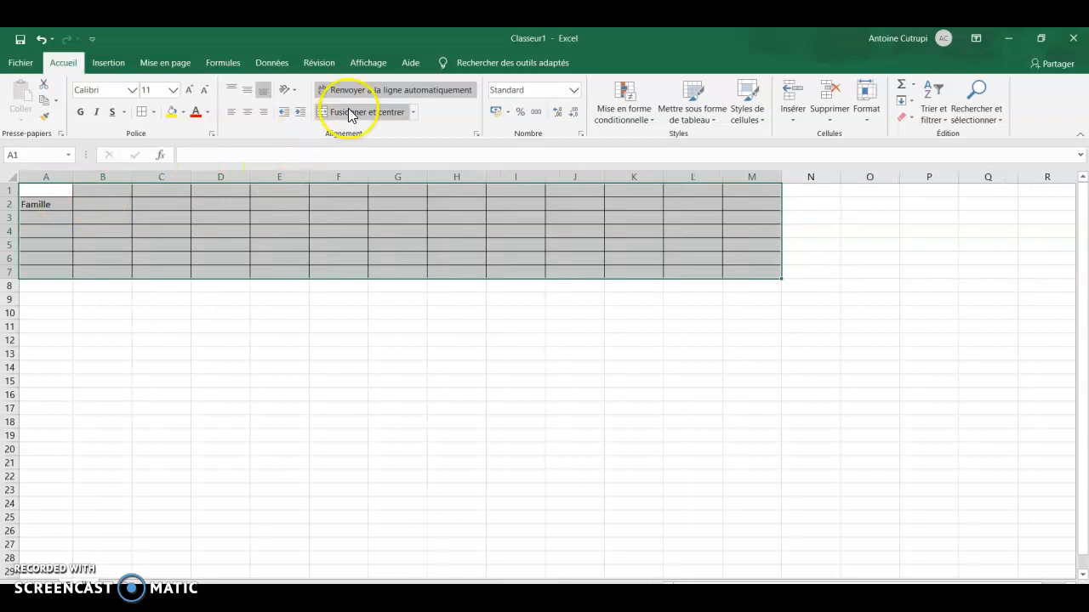
Turn off text wrapping for A1:M7 and widen column A to fit the family label in A2
left_click(383, 94)
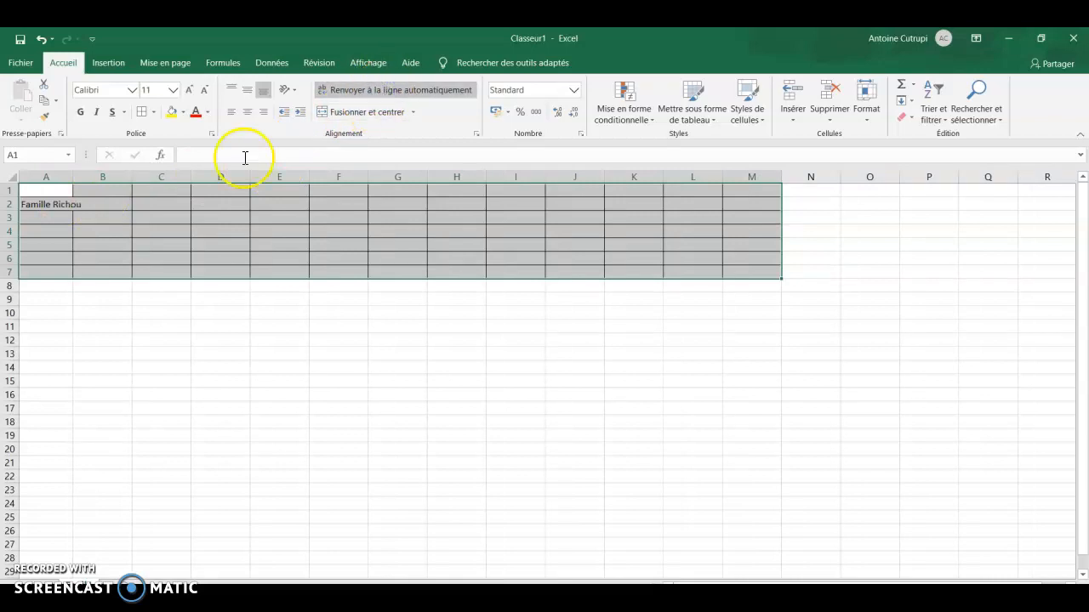
left_click_drag(74, 178, 86, 181)
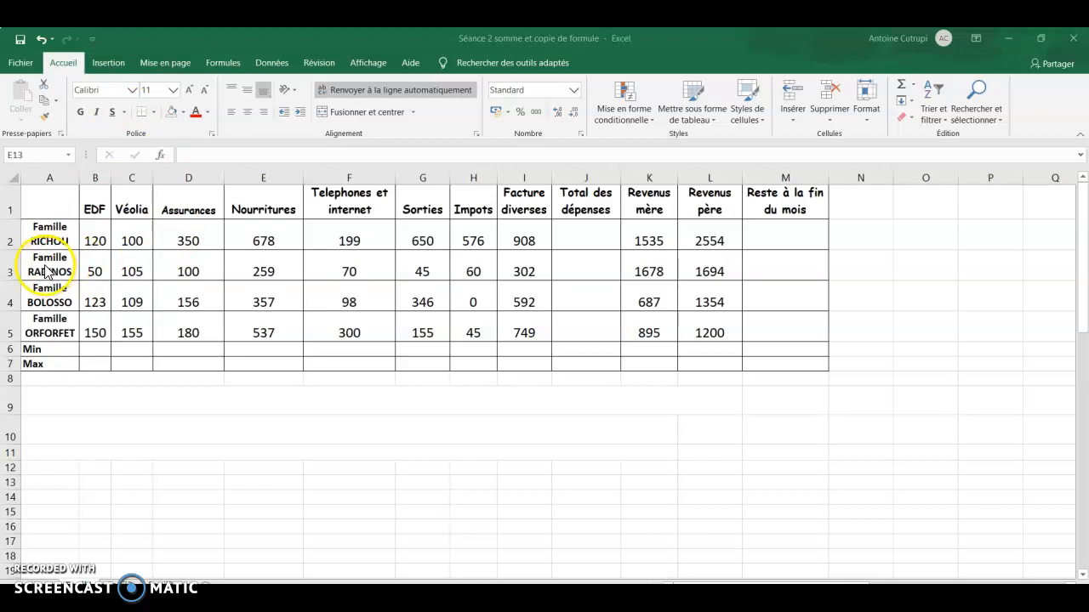
Shade the second and fourth family rows, A3:M3 and A5:M5, with the grey fill White, Background 1, Darker 25 %
left_click(217, 245)
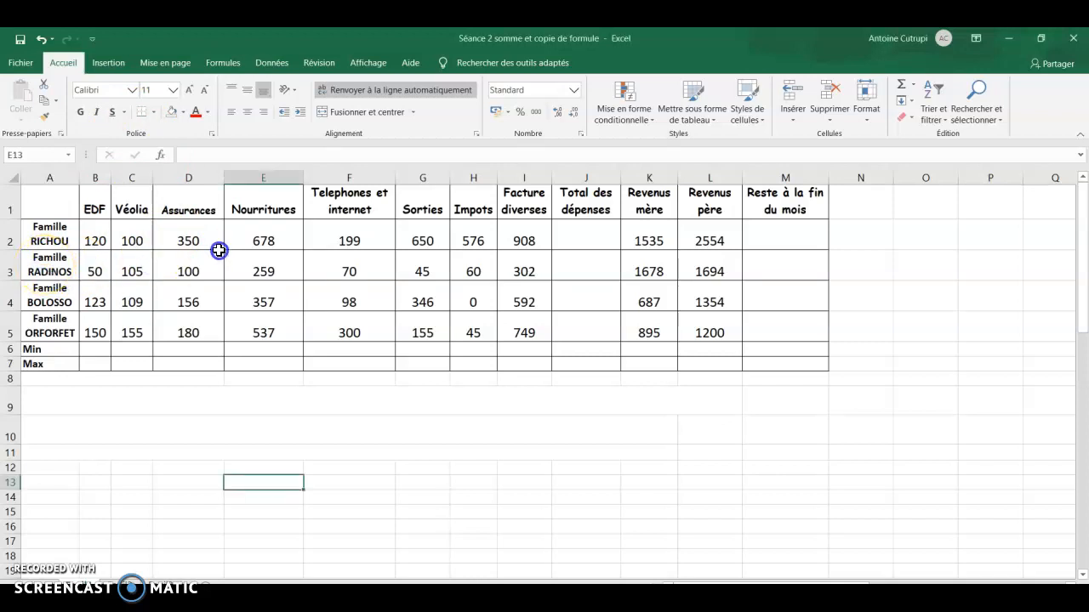
left_click(58, 266)
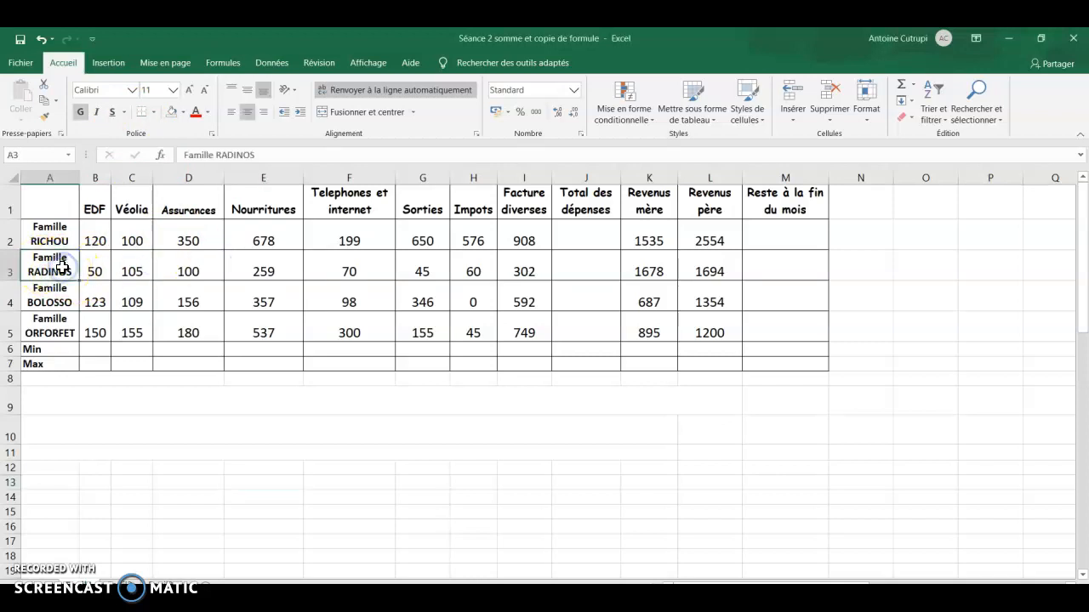
left_click_drag(145, 276, 769, 272)
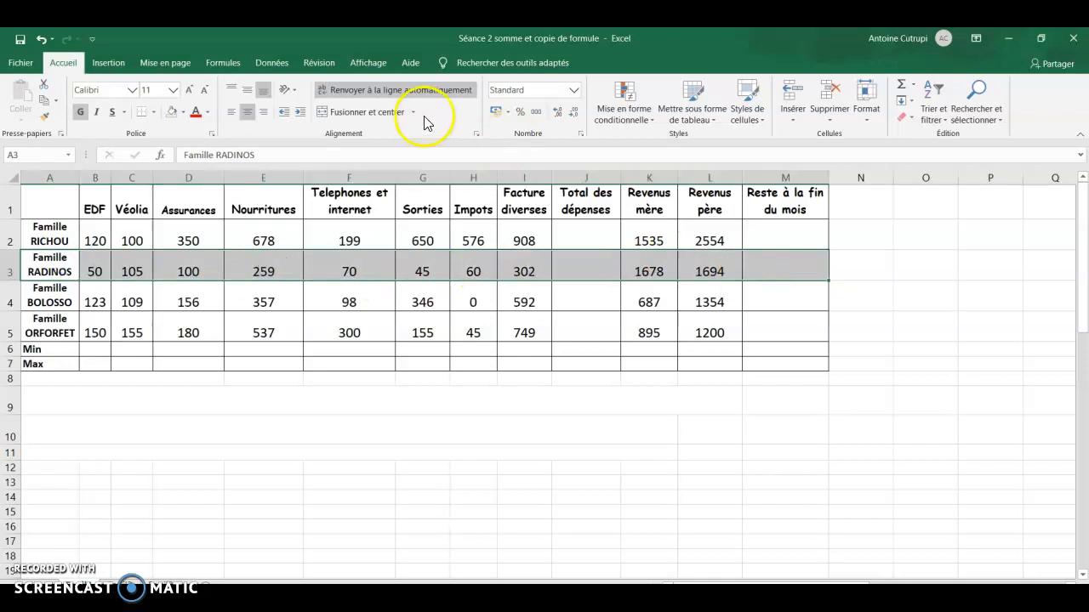
left_click(185, 120)
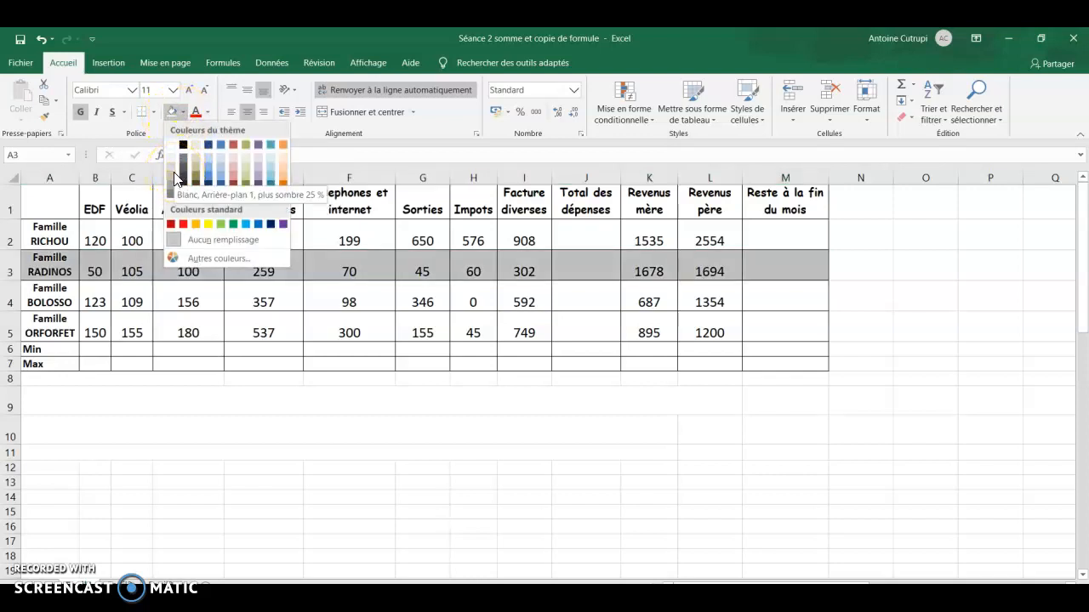
left_click(174, 172)
left_click_drag(74, 322, 780, 335)
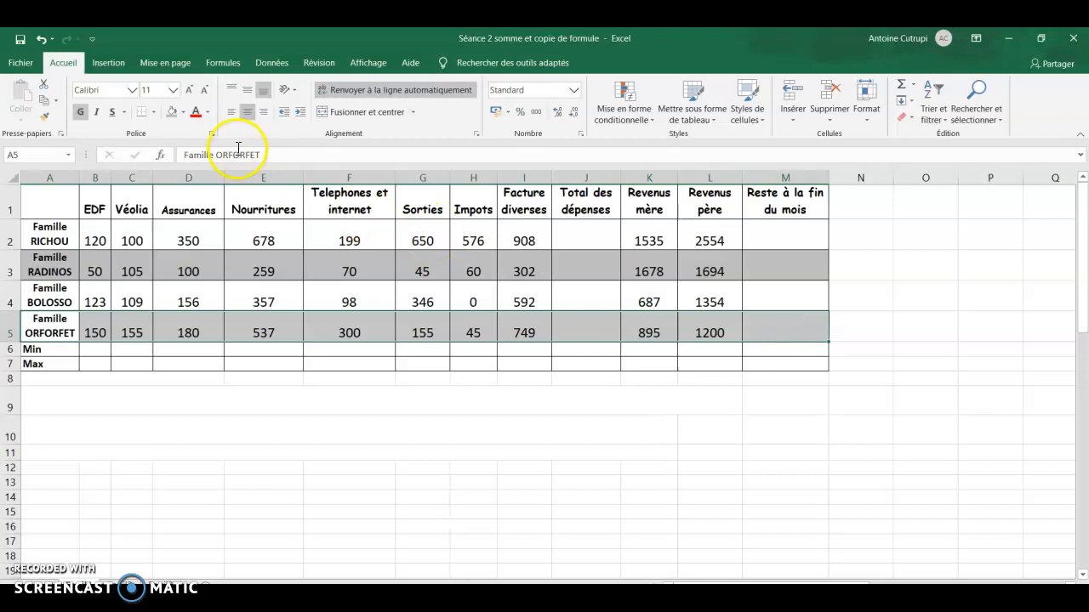
left_click(172, 118)
left_click(295, 438)
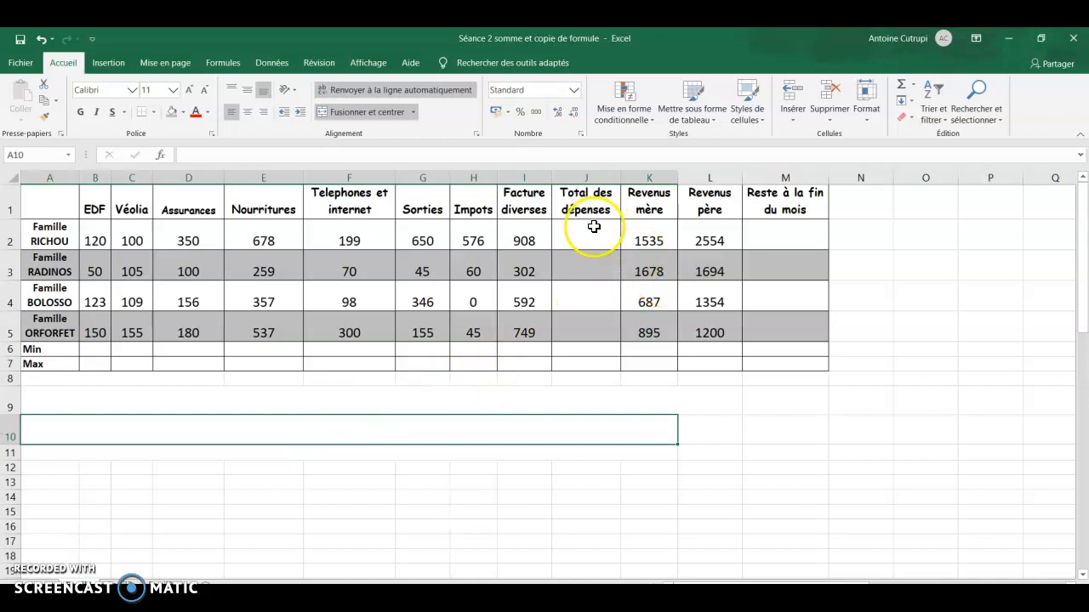
Fill the "Total des dépenses" cells J2:J5 with the standard yellow
left_click_drag(595, 227, 593, 332)
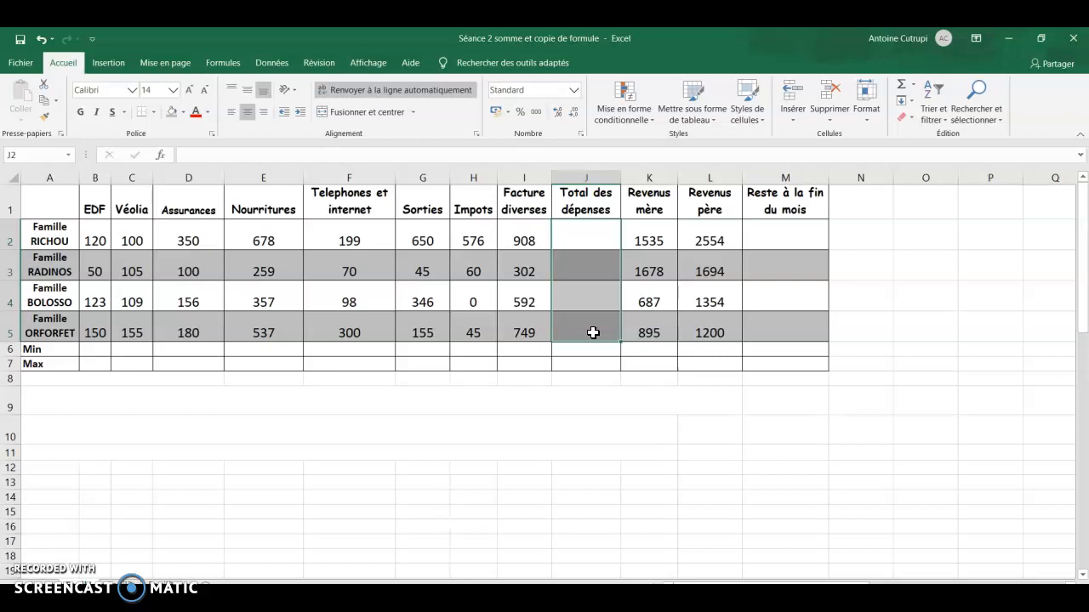
left_click(181, 112)
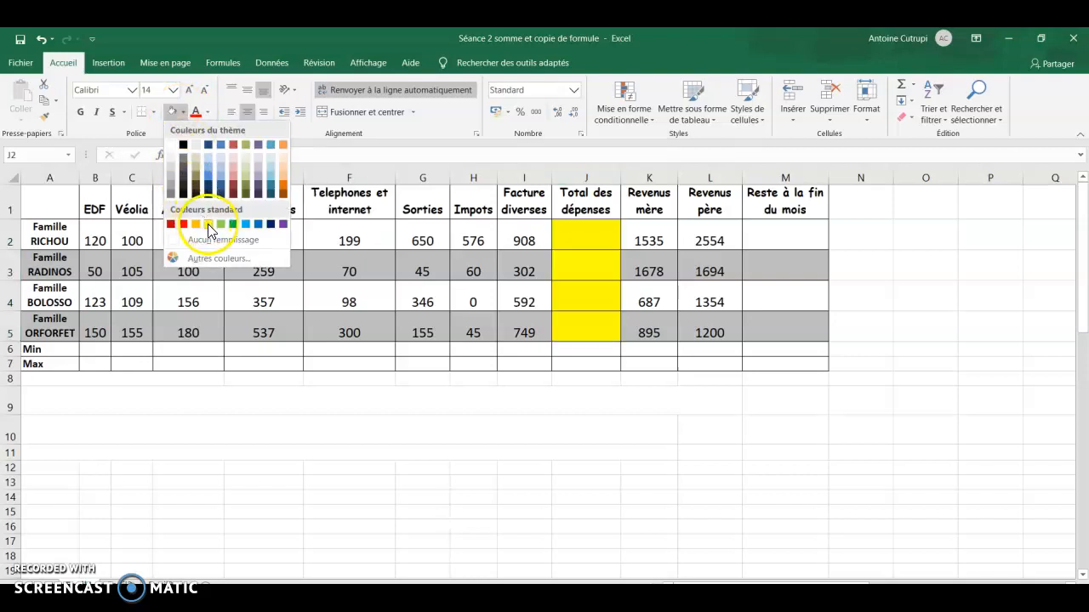
left_click(208, 224)
Fill the "Reste à la fin du mois" cells M2:M5 with the standard light blue
left_click_drag(802, 234, 794, 332)
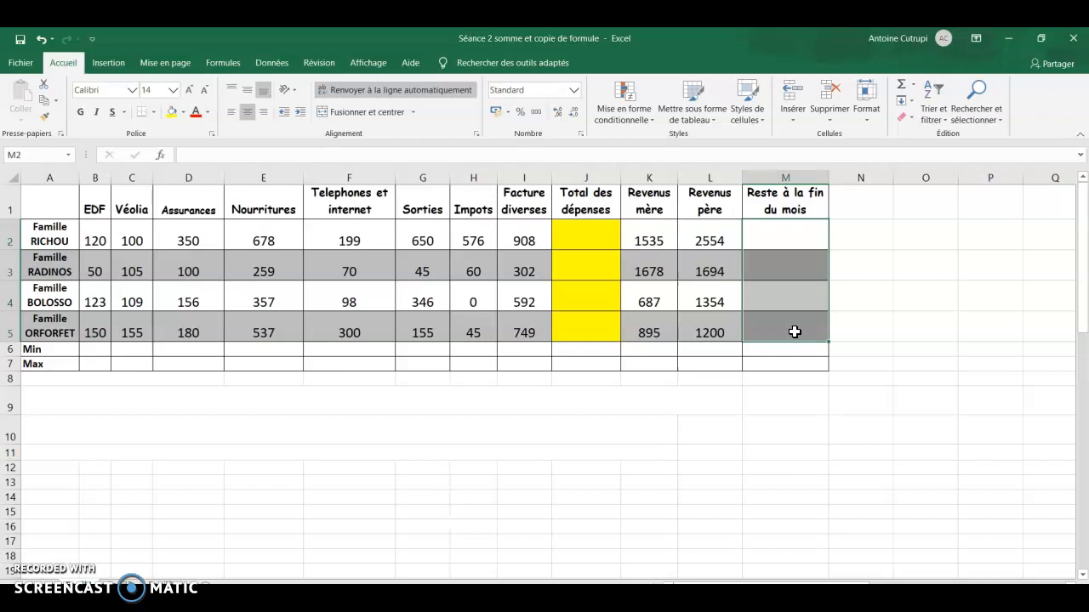
left_click(182, 113)
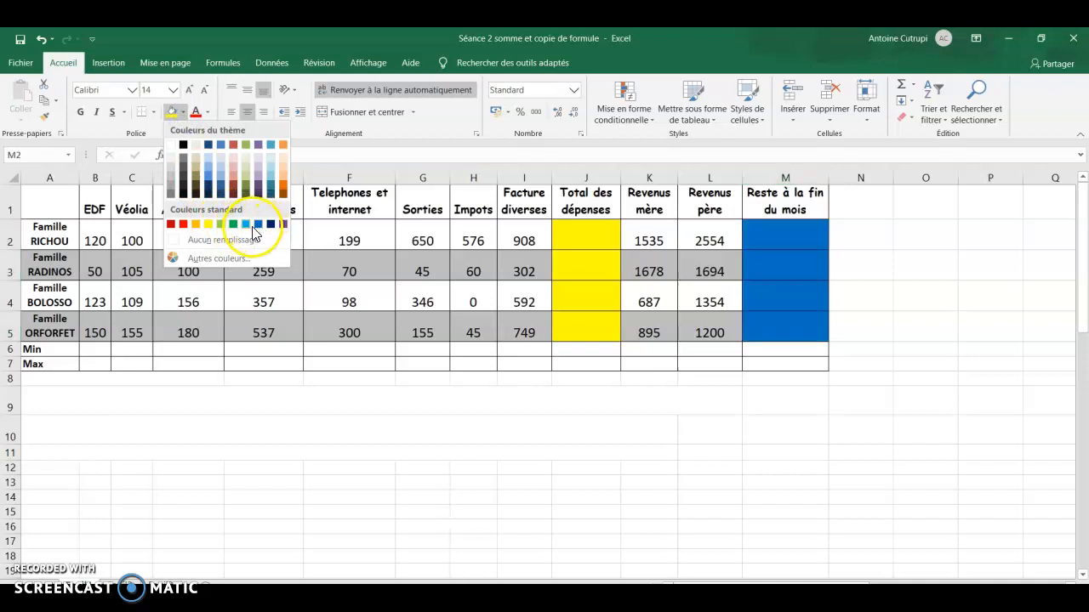
left_click(248, 225)
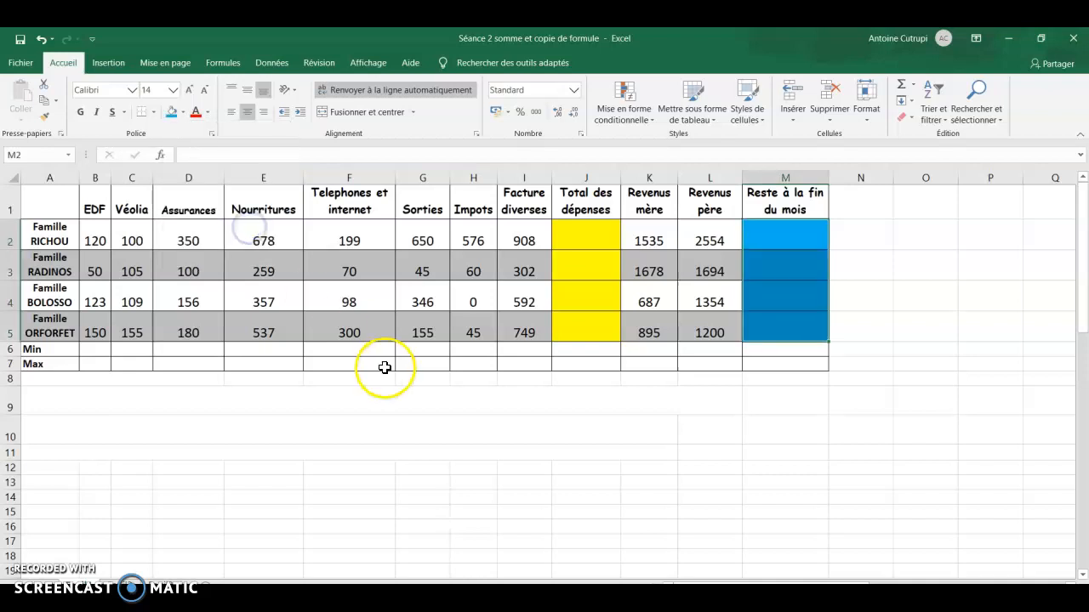
left_click(275, 365)
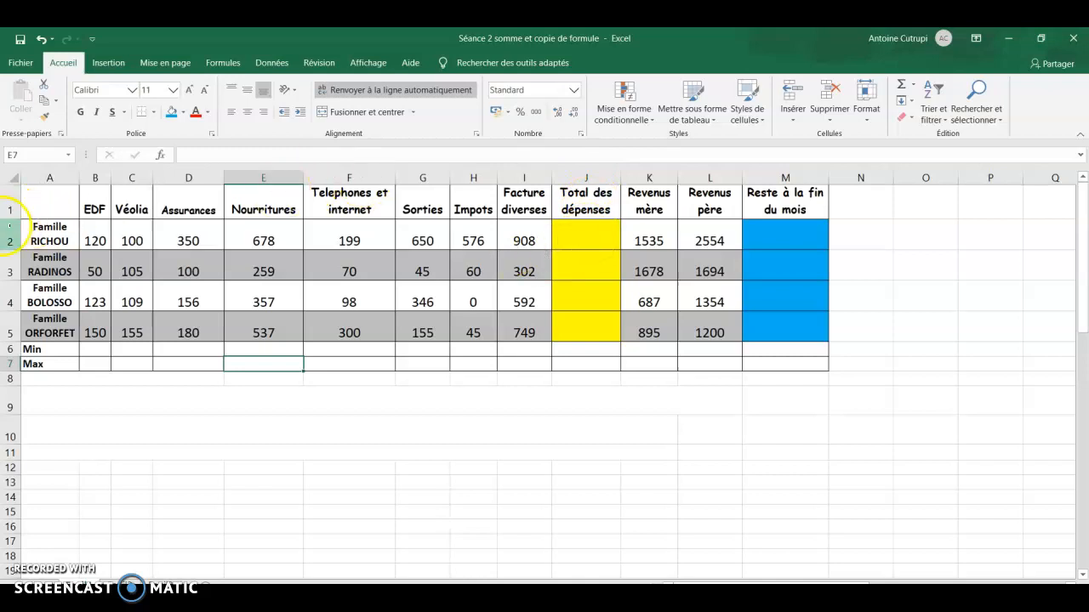
Total the first family's expenses in J2 with the cell-by-cell addition =B2+C2+D2+E2+F2+G2+H2+I2
left_click(588, 242)
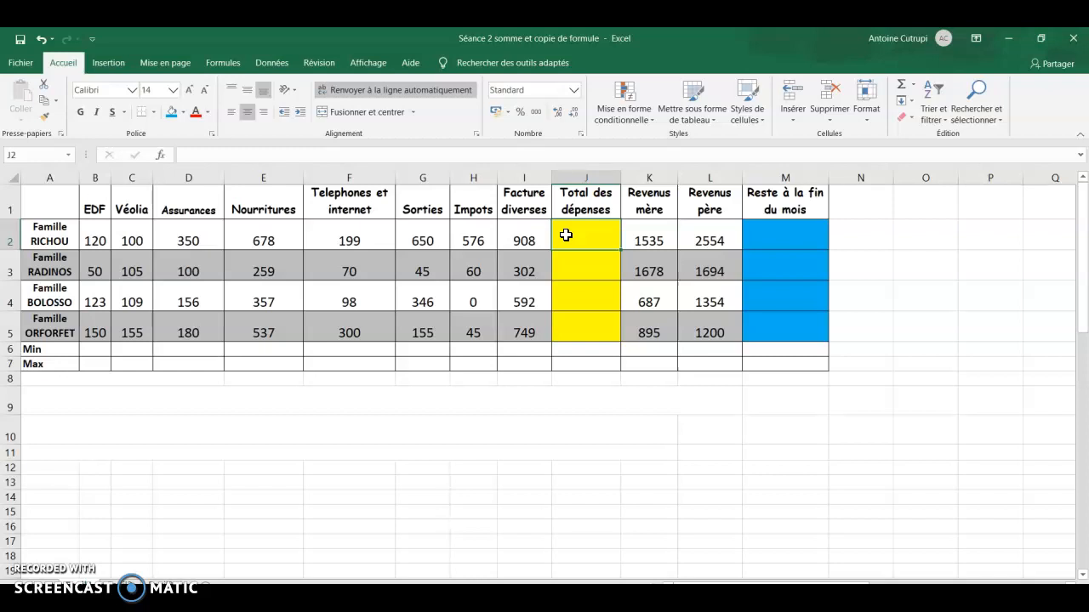
type("=")
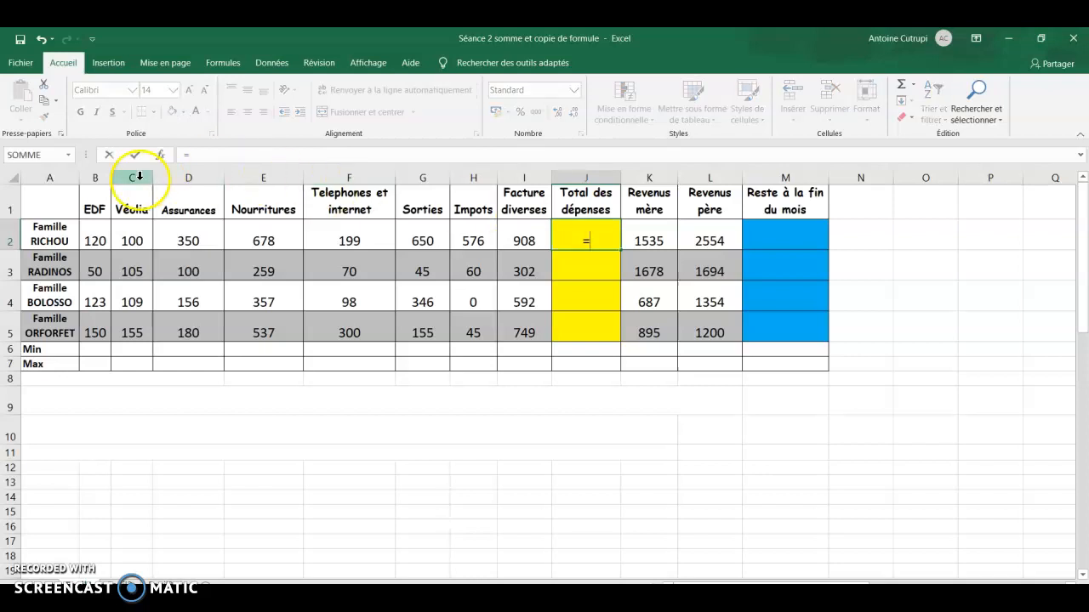
left_click(97, 234)
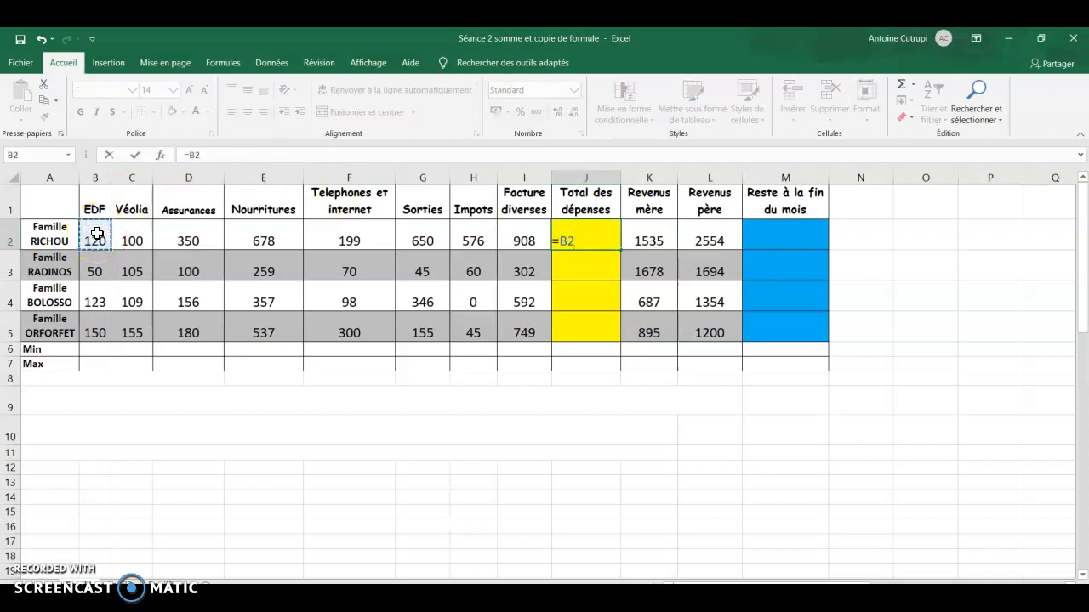
type("+")
left_click(134, 238)
type("+")
left_click(188, 240)
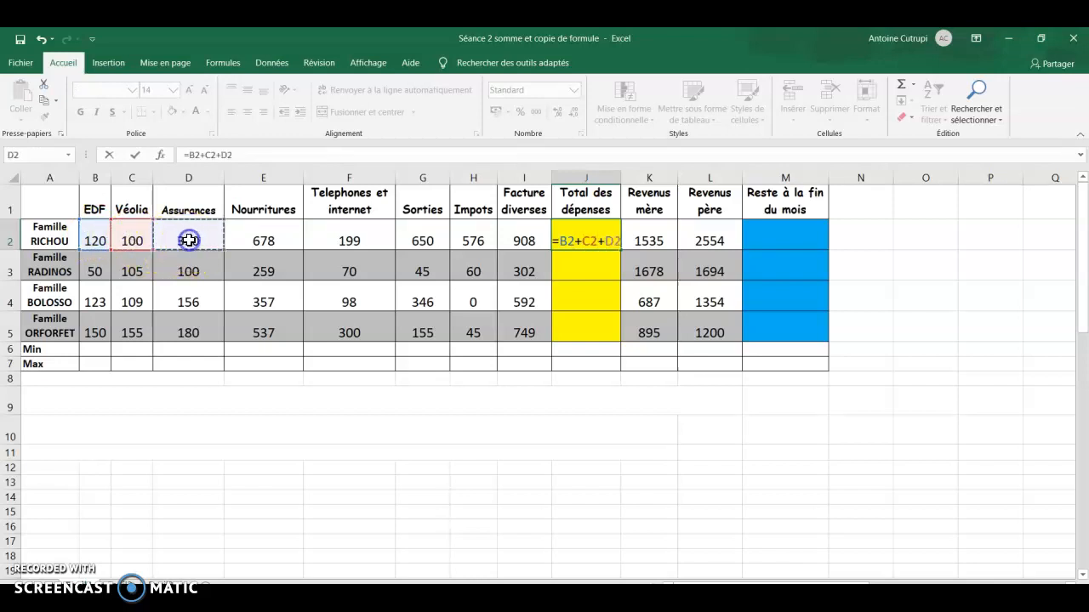
type("+")
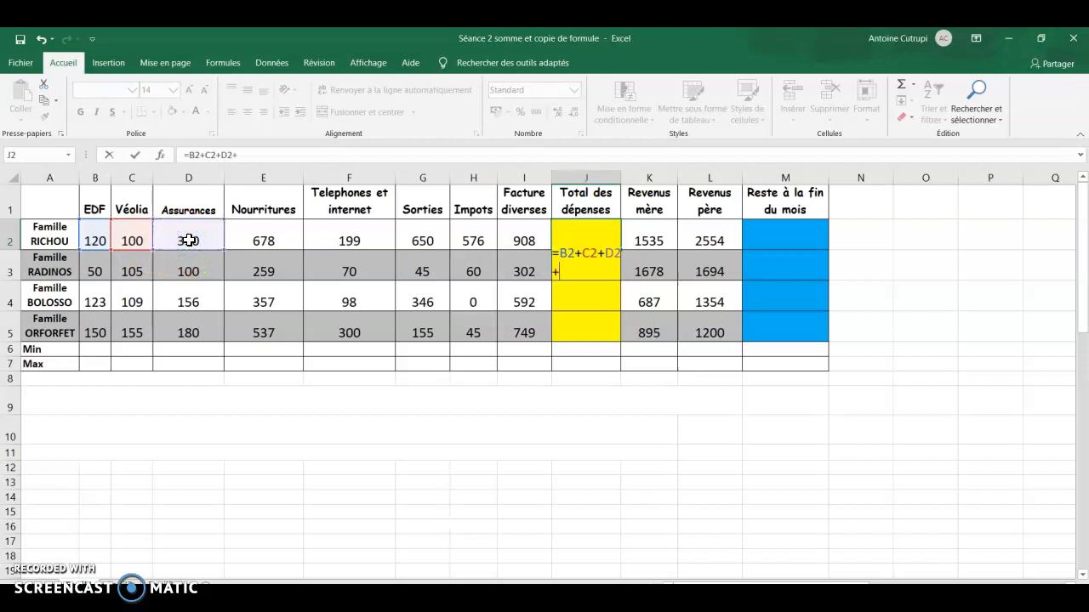
left_click(257, 244)
type("+")
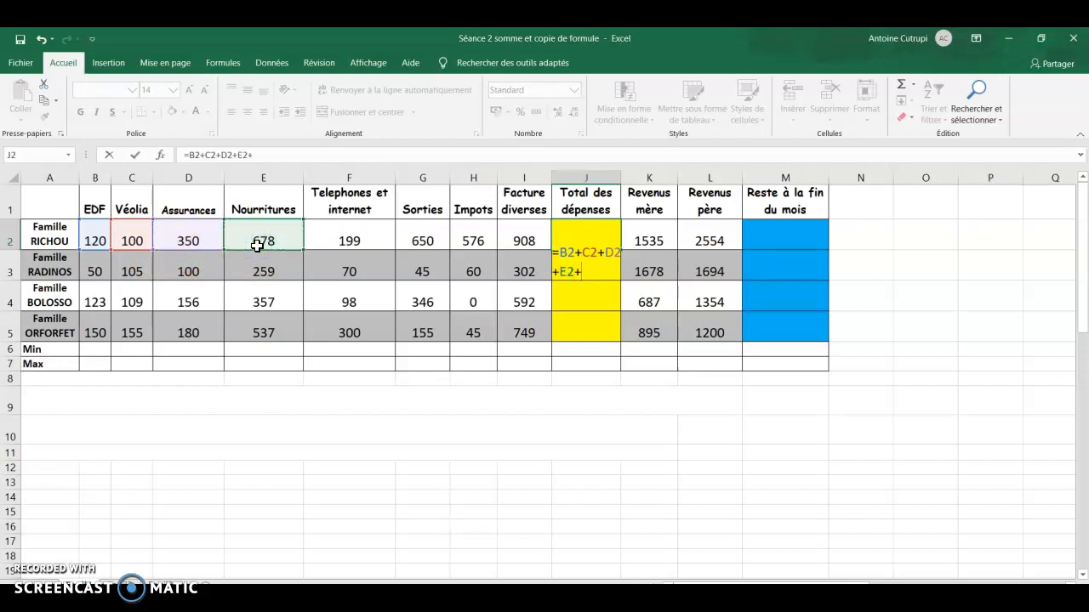
left_click(337, 243)
type("+")
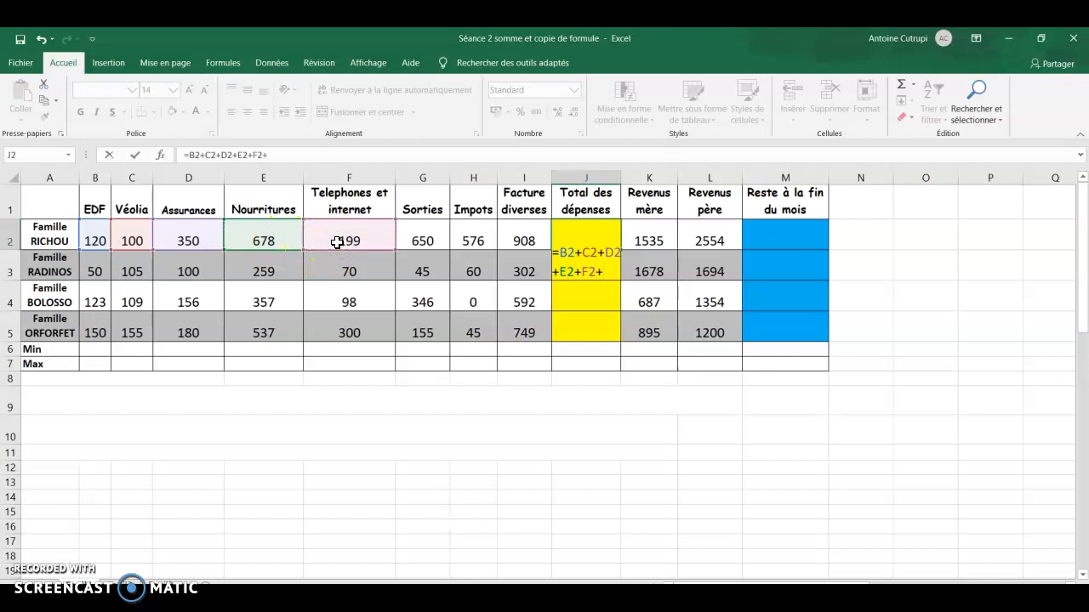
left_click(432, 245)
type("+")
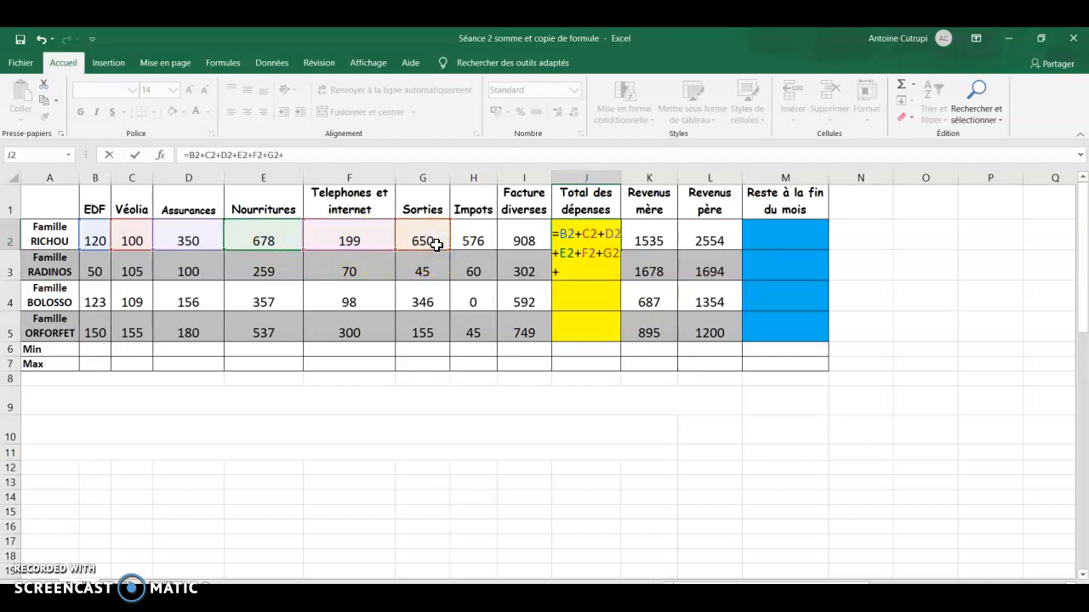
left_click(474, 242)
type("+")
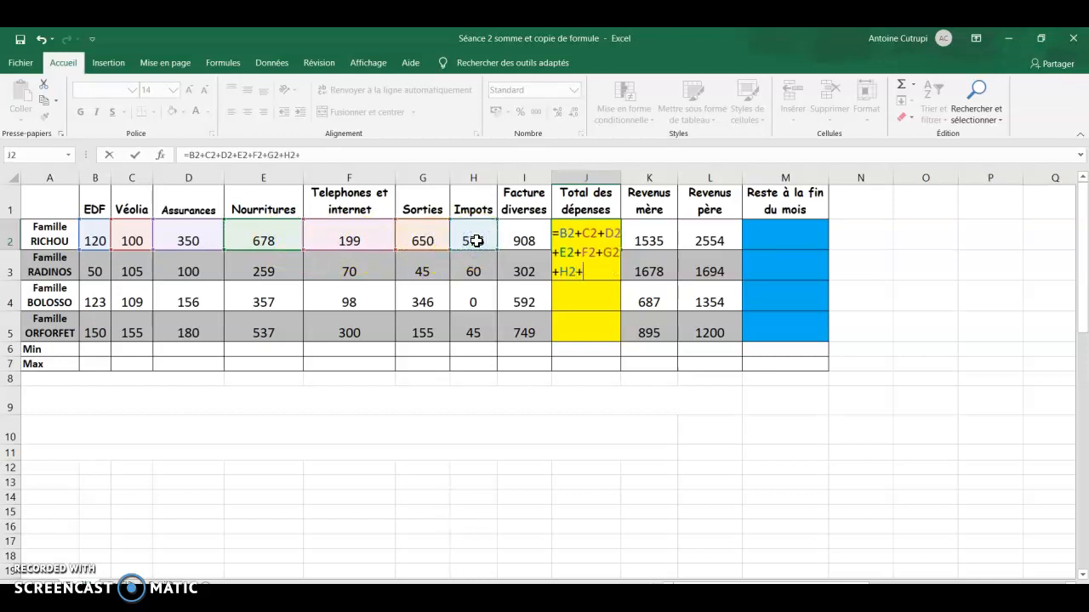
left_click(522, 240)
type("+")
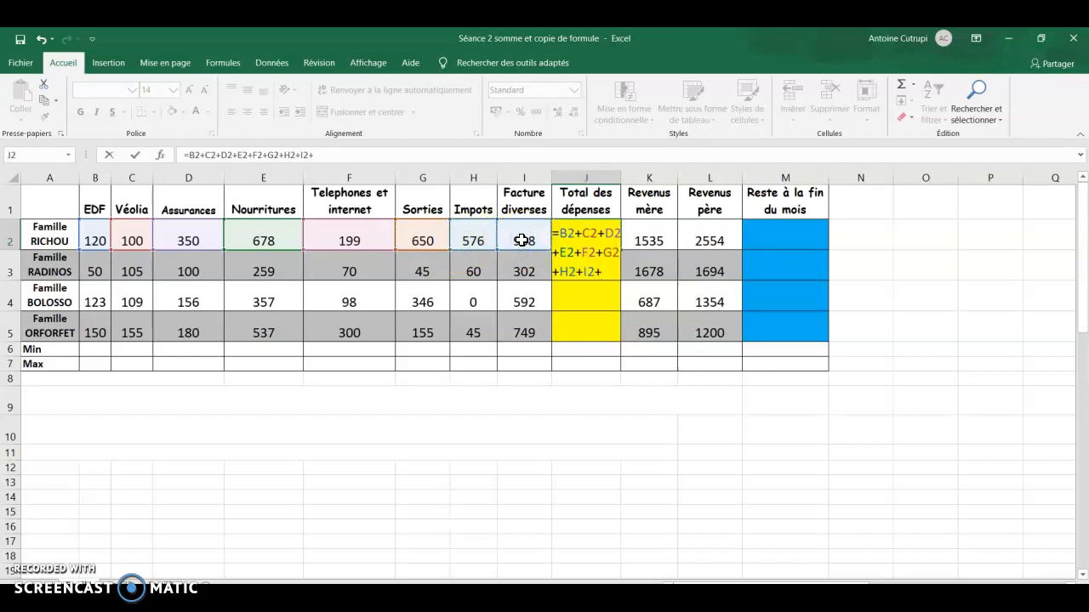
key("BackSpace")
key("Return")
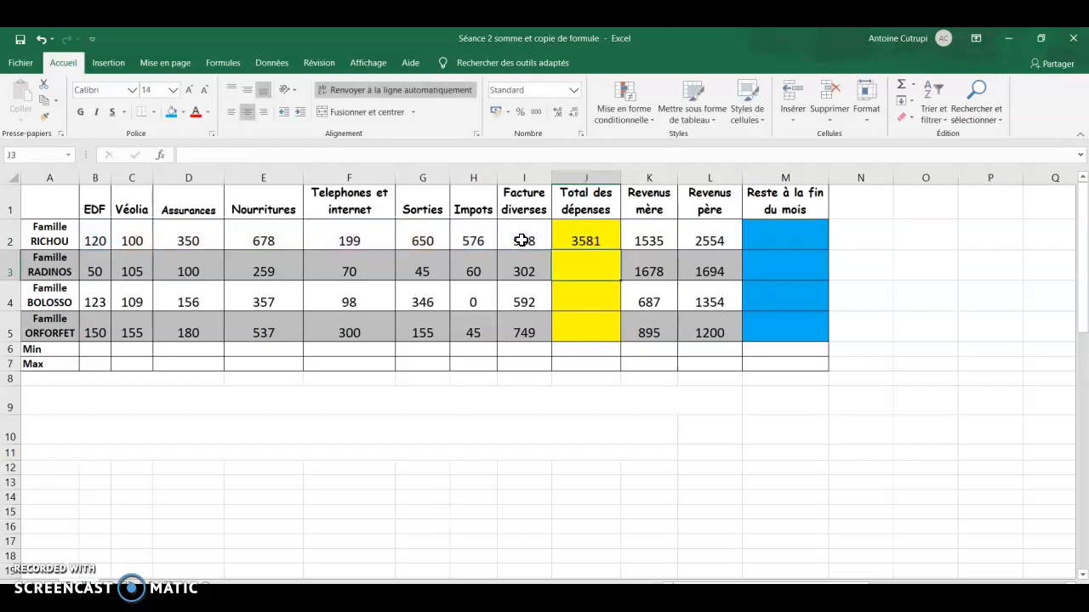
Clear the addition formula from the first family's "Total des dépenses" cell J2
left_click(587, 240)
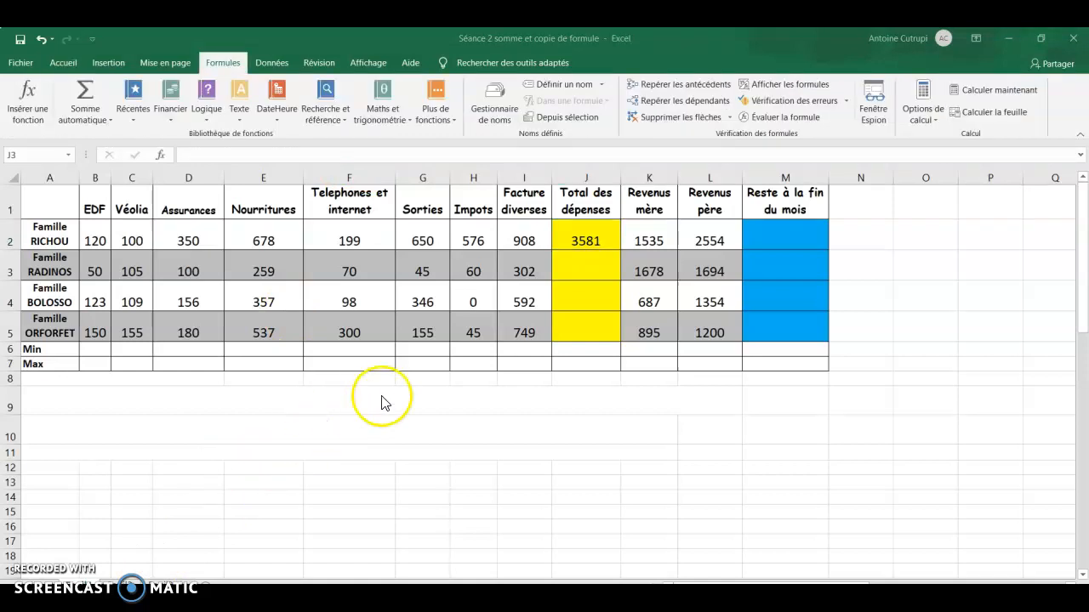
left_click(589, 241)
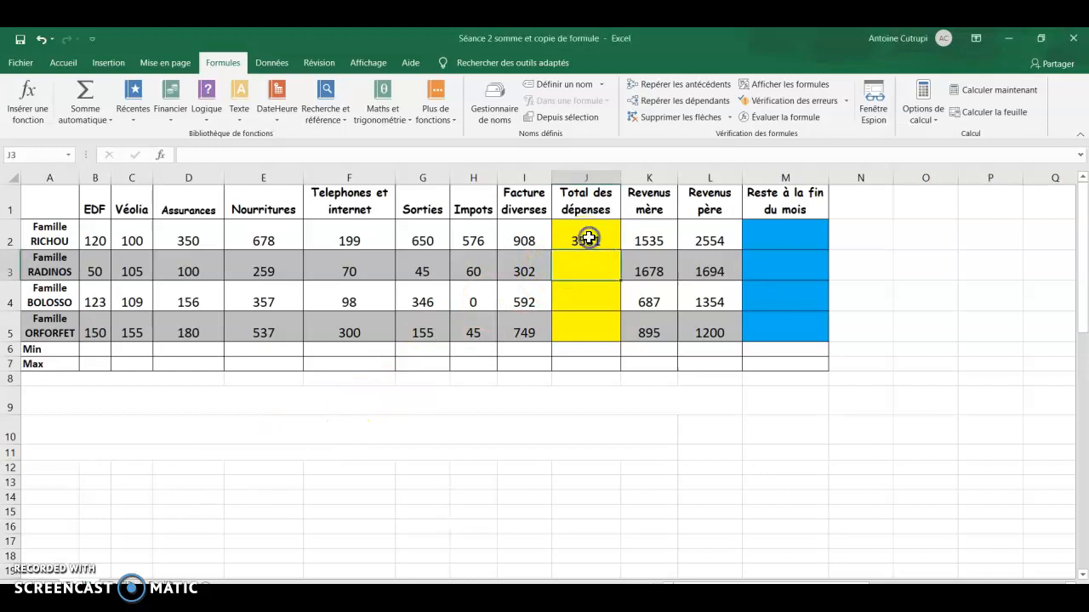
left_click(589, 241)
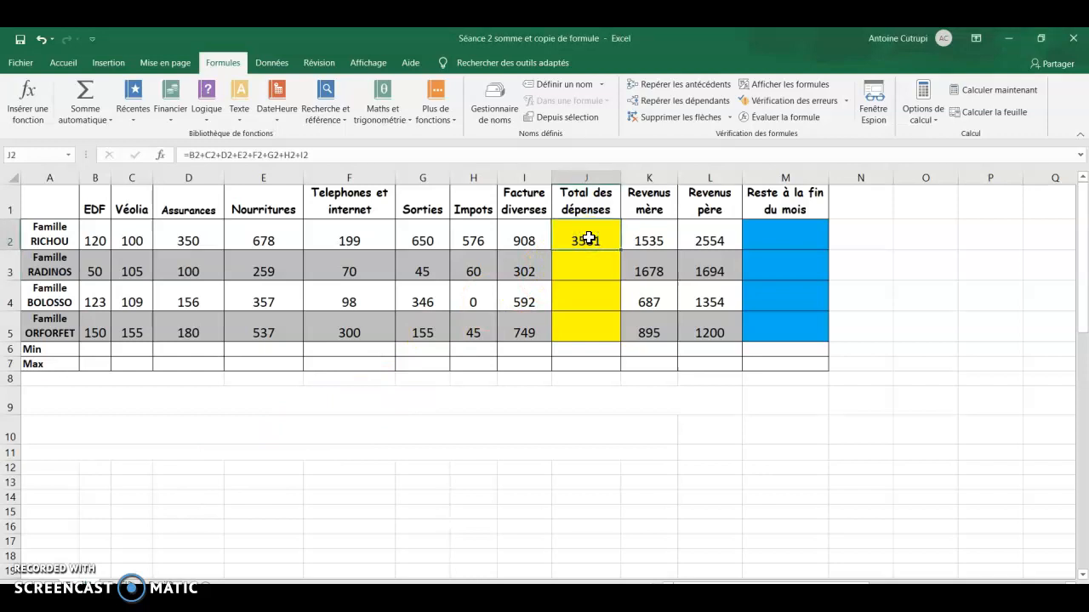
key("Delete")
Total the first family's expenses in J2 with the AutoSum function =SOMME(B2:I2)
left_click(66, 61)
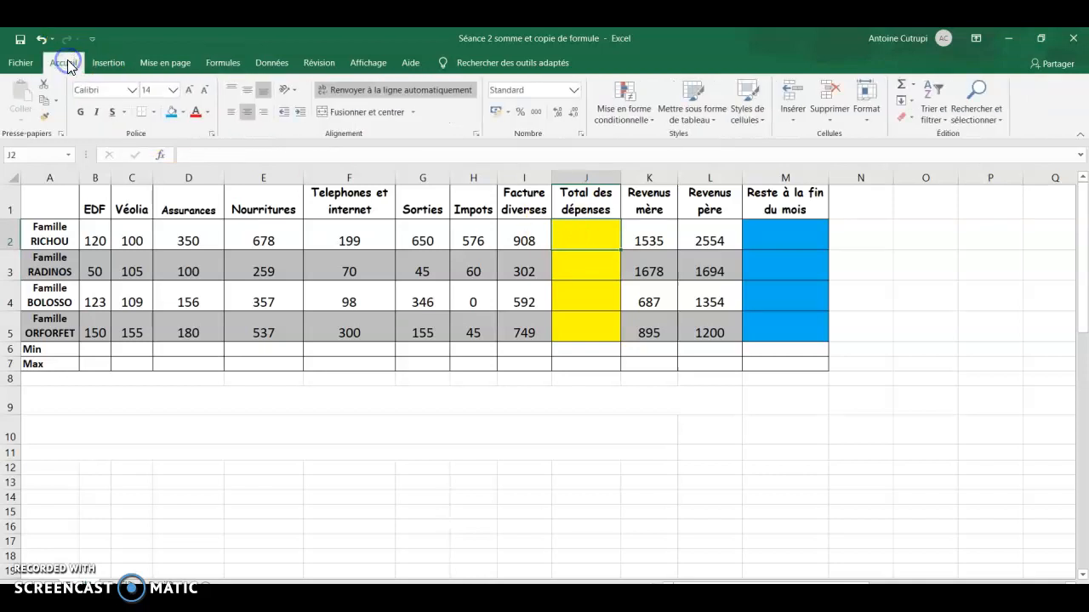
left_click(219, 65)
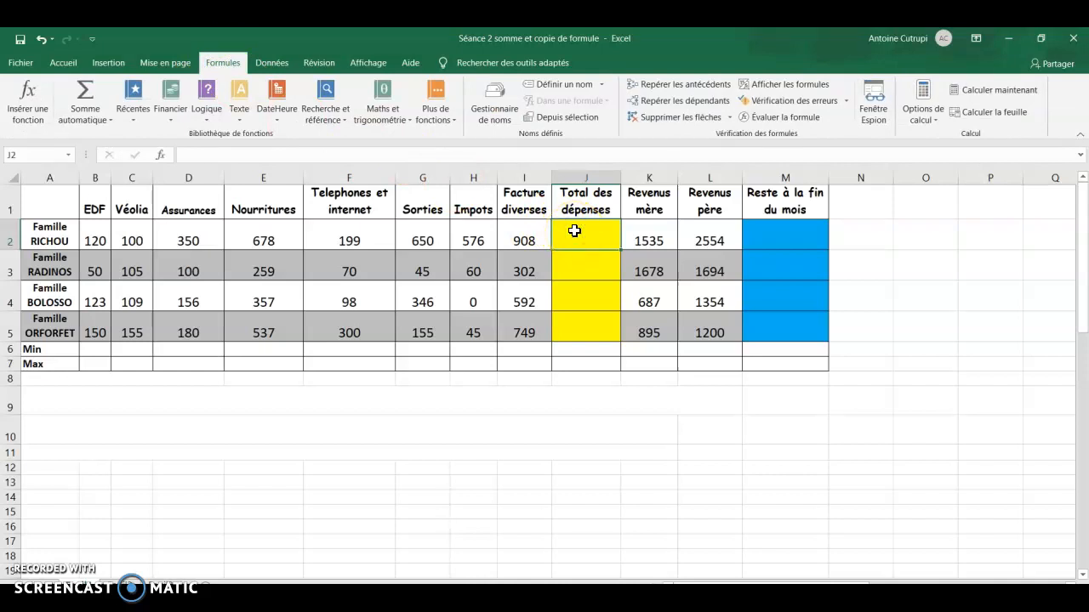
left_click(110, 122)
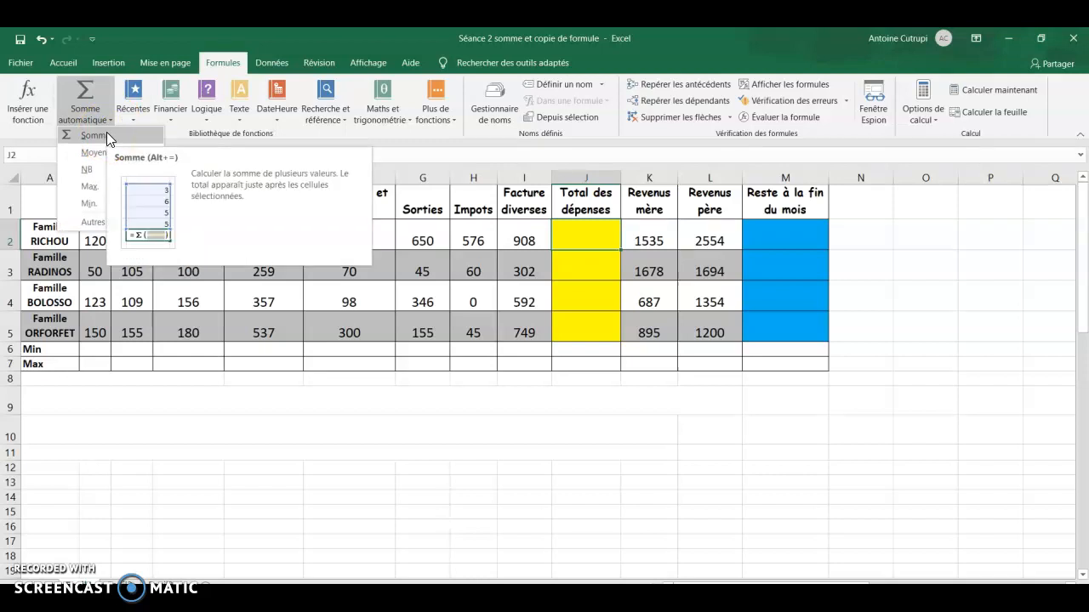
left_click(106, 135)
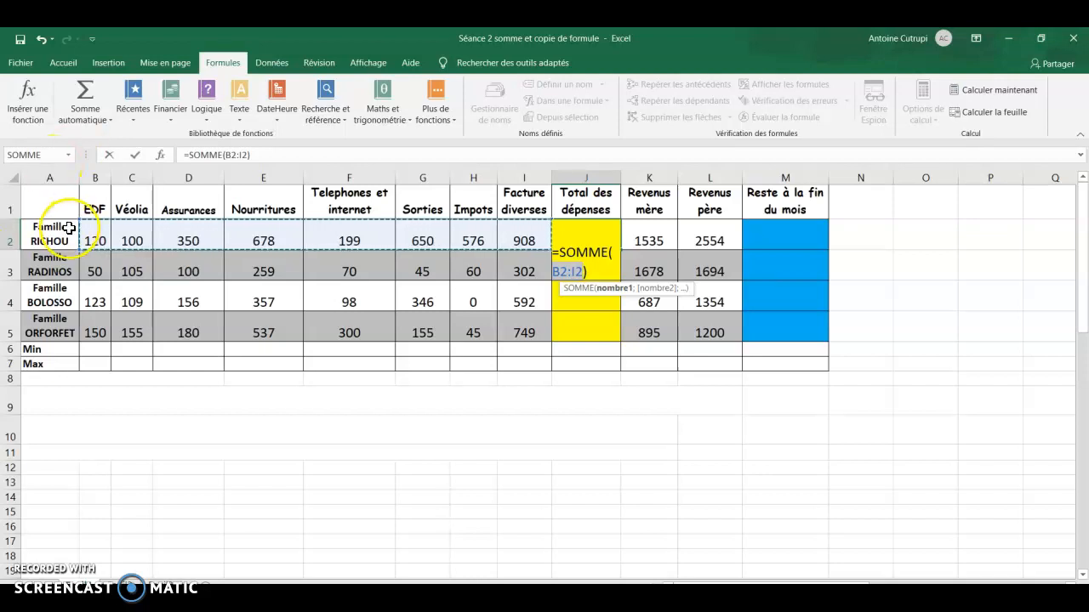
left_click_drag(99, 236, 530, 232)
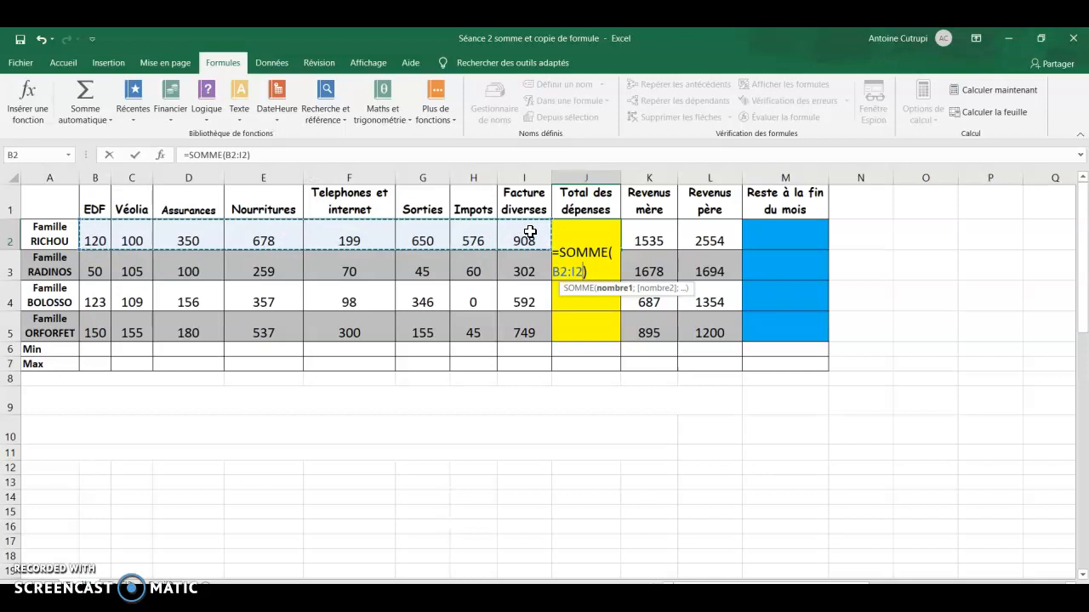
key("Return")
left_click(603, 236)
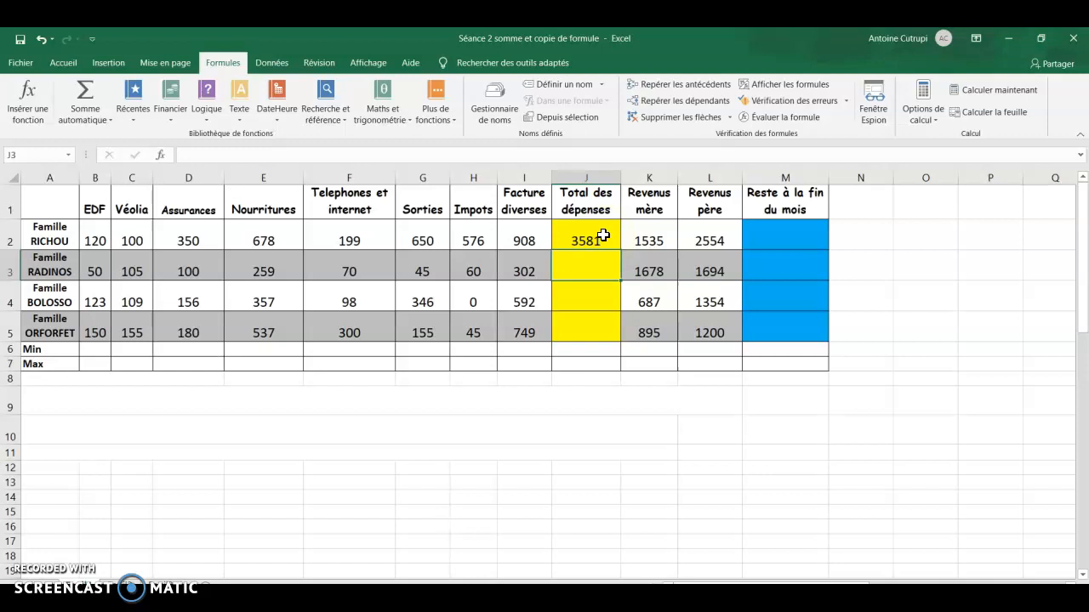
left_click(603, 235)
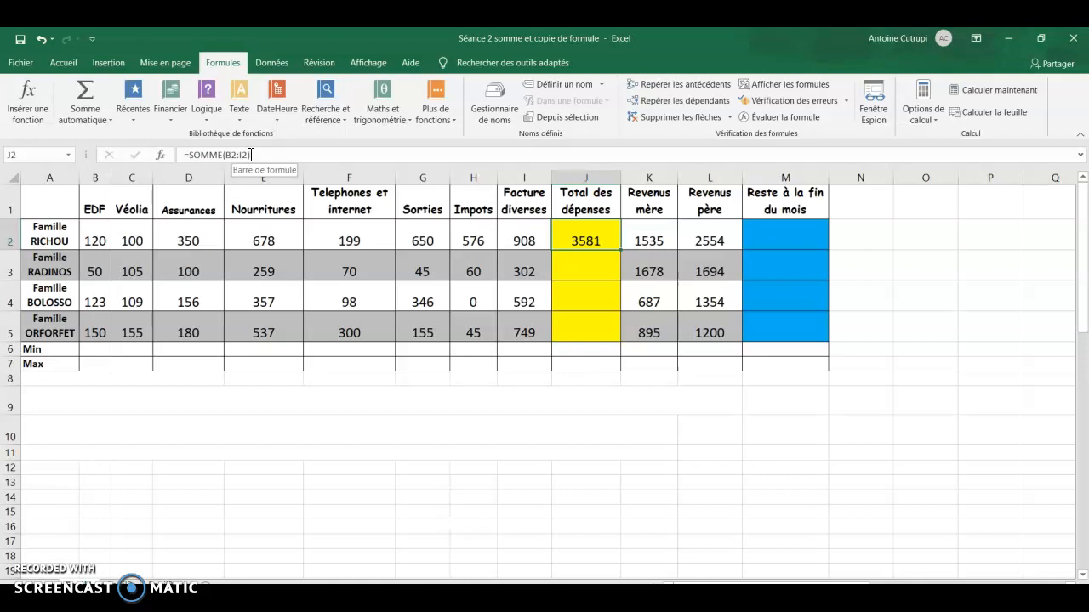
Total the second family's expenses in J3 with the AutoSum function =SOMME(B3:I3)
left_click(595, 271)
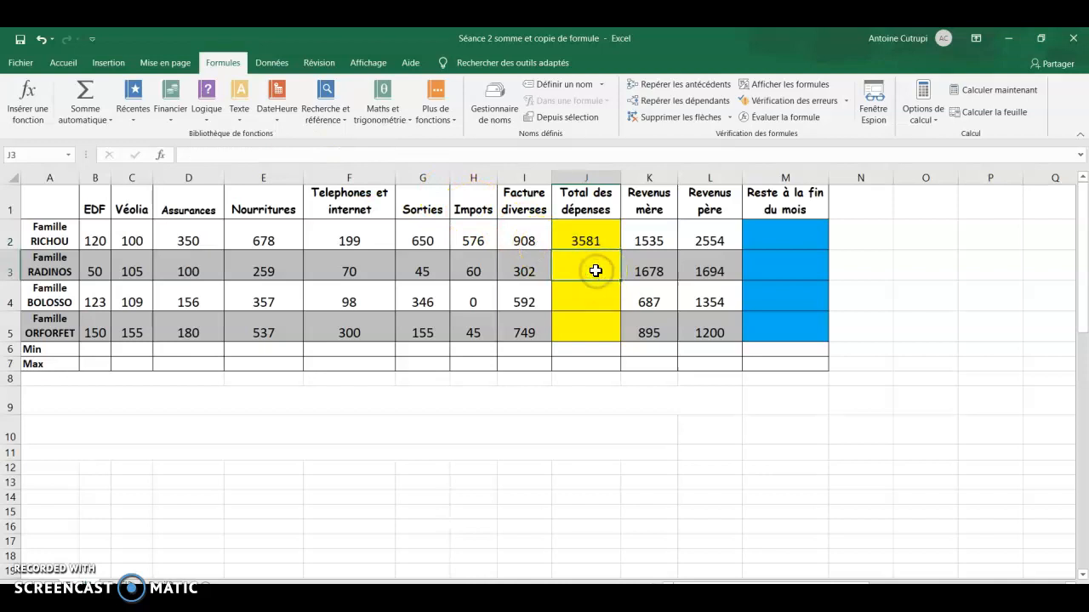
left_click(109, 121)
left_click(98, 136)
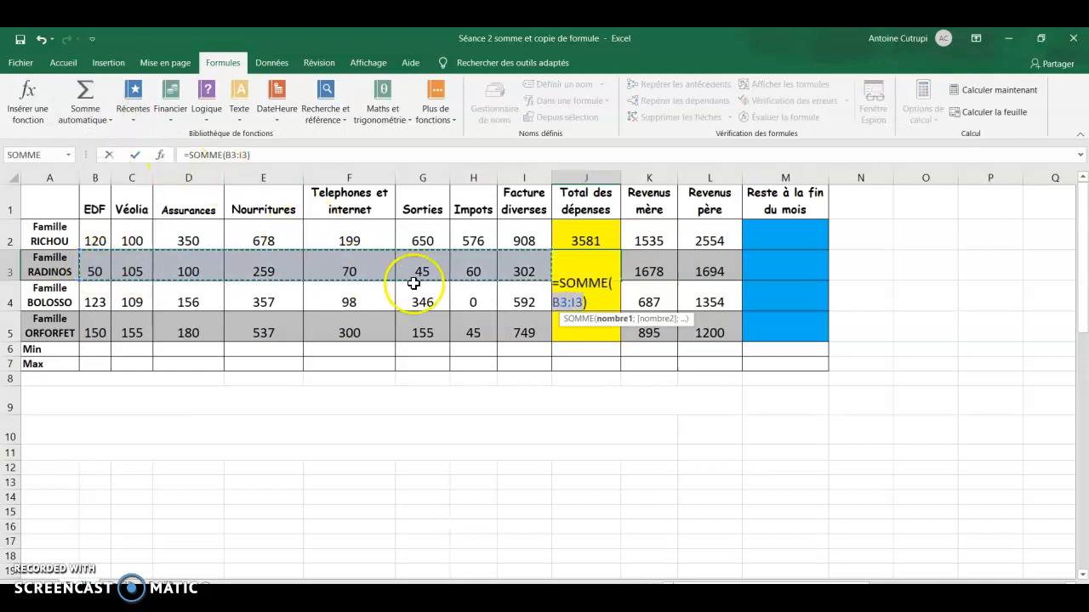
key("Return")
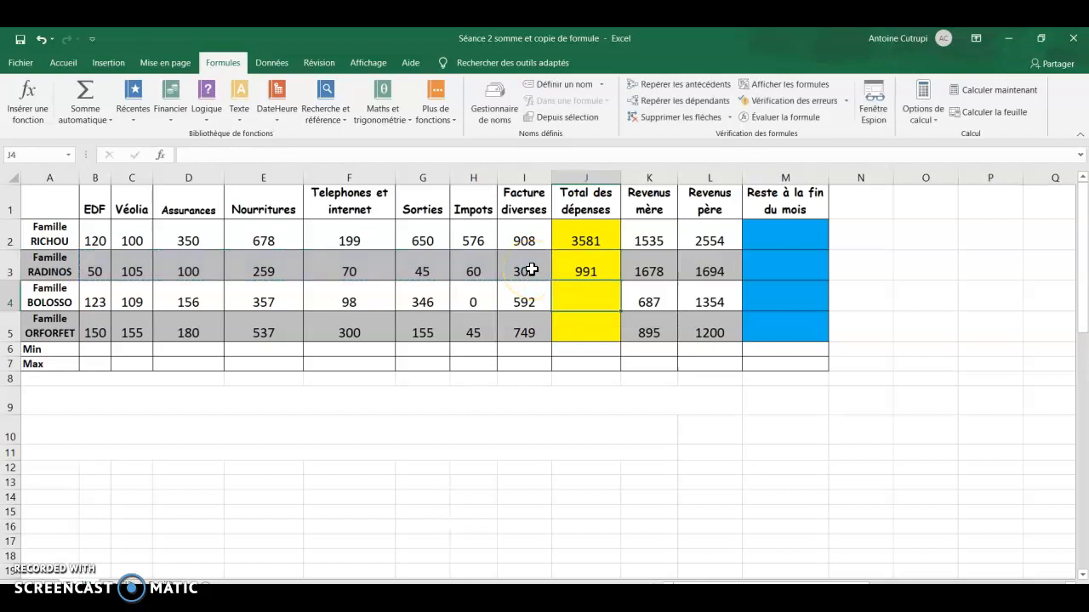
Total the third family's expenses in J4 with AutoSum, setting the summed range to B4:I4
left_click(589, 301)
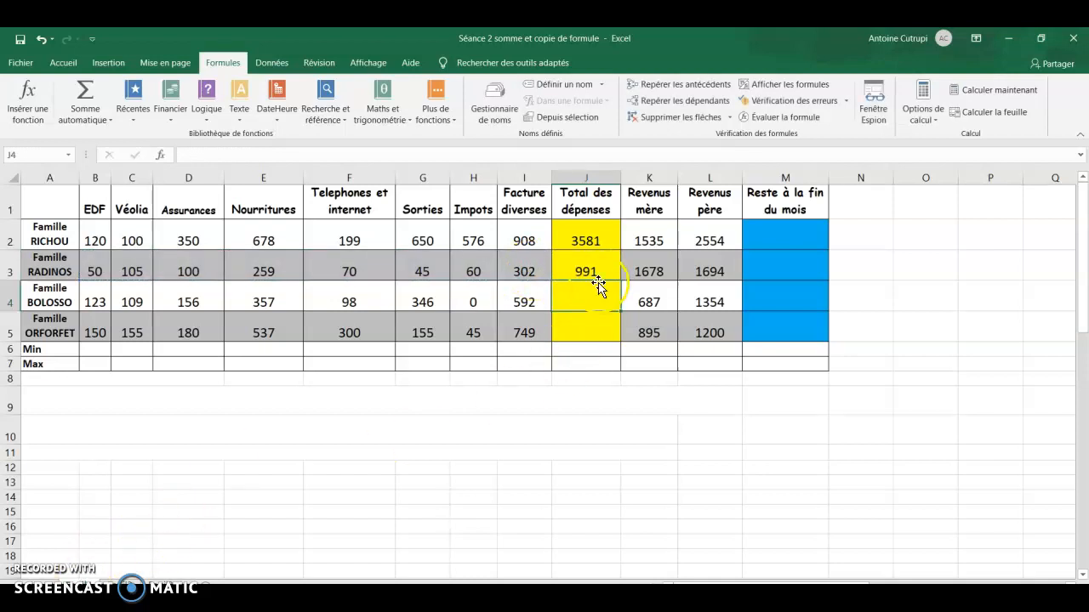
left_click(108, 121)
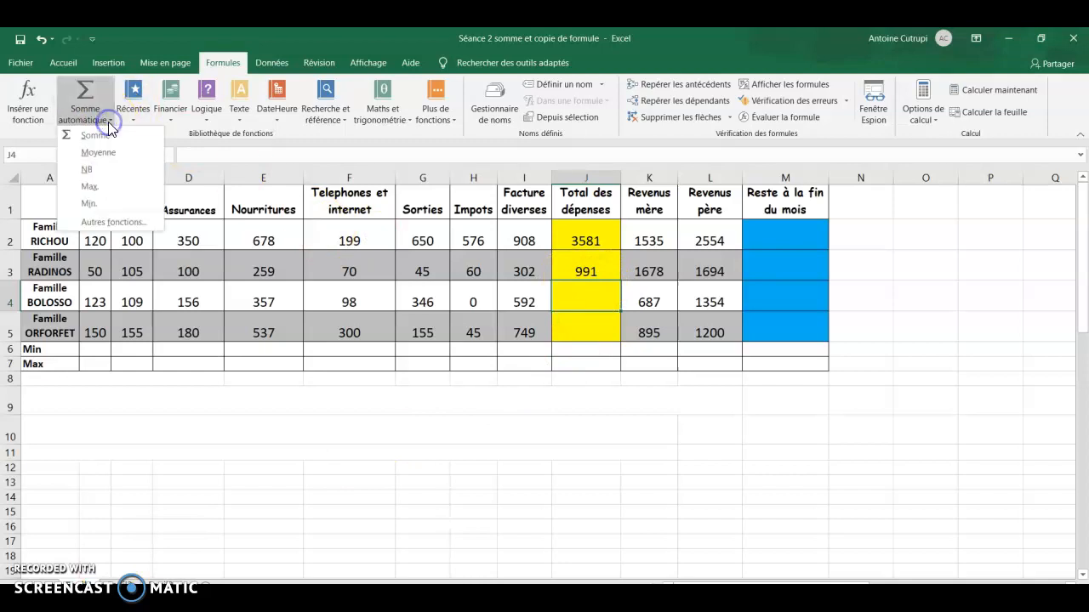
left_click(105, 134)
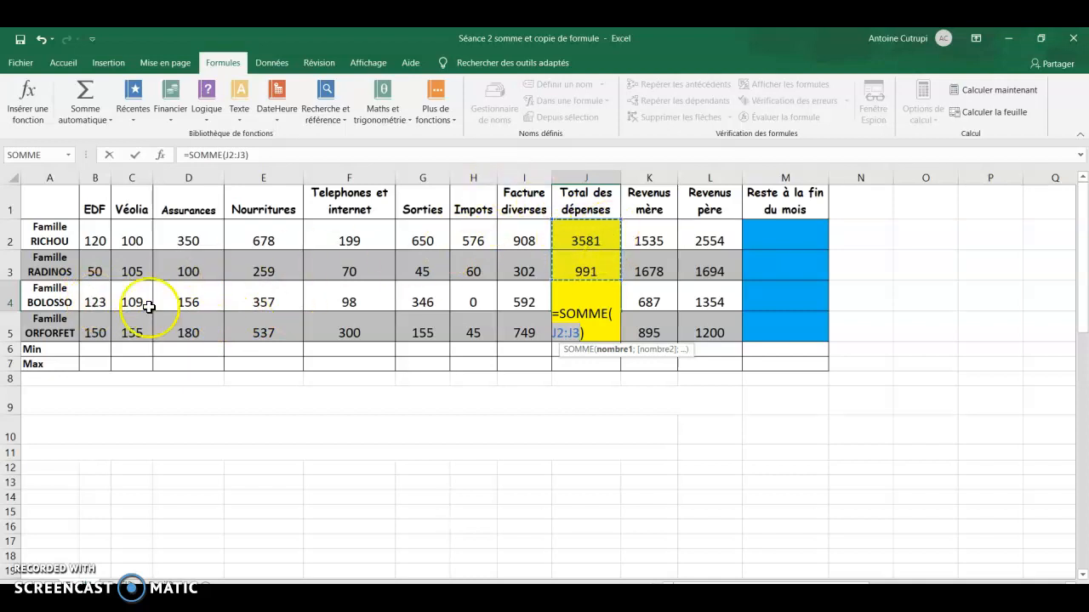
left_click_drag(92, 296, 529, 298)
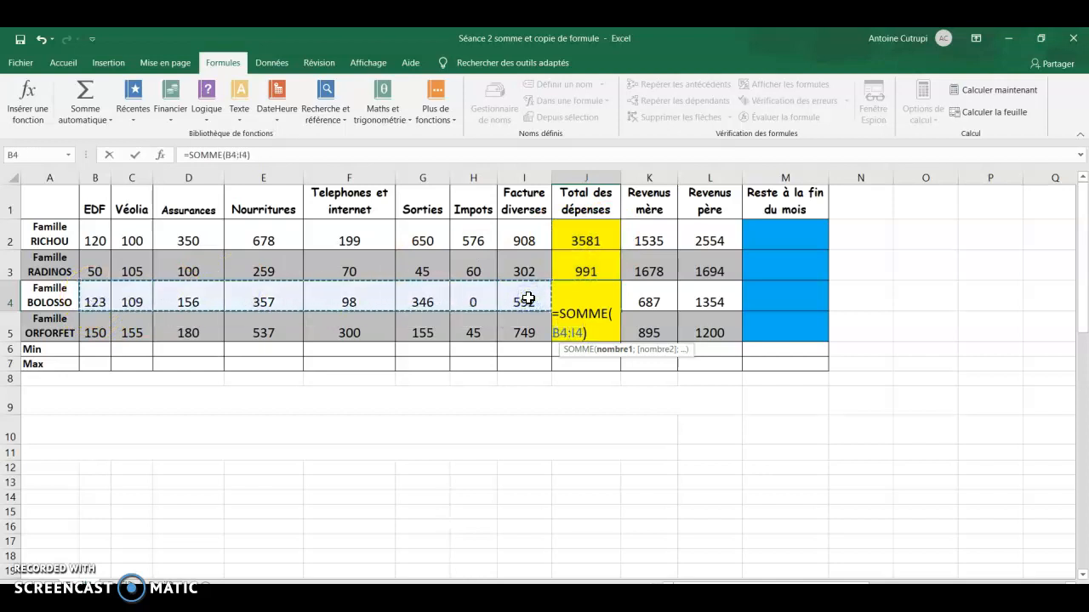
key("Return")
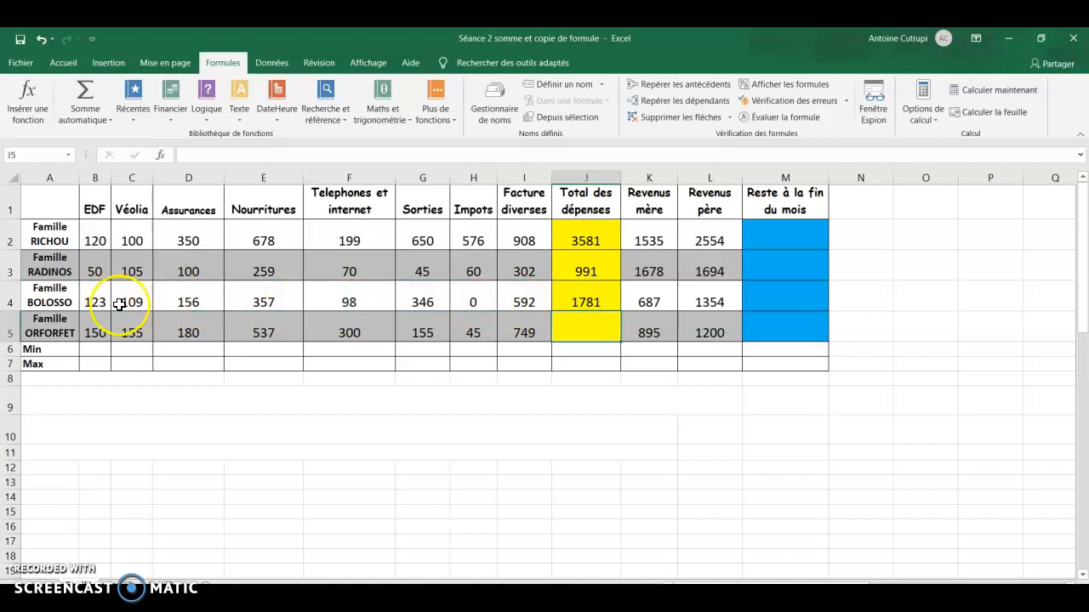
Total the fourth family's expenses in J5 with AutoSum, setting the summed range to B5:I5
left_click(106, 119)
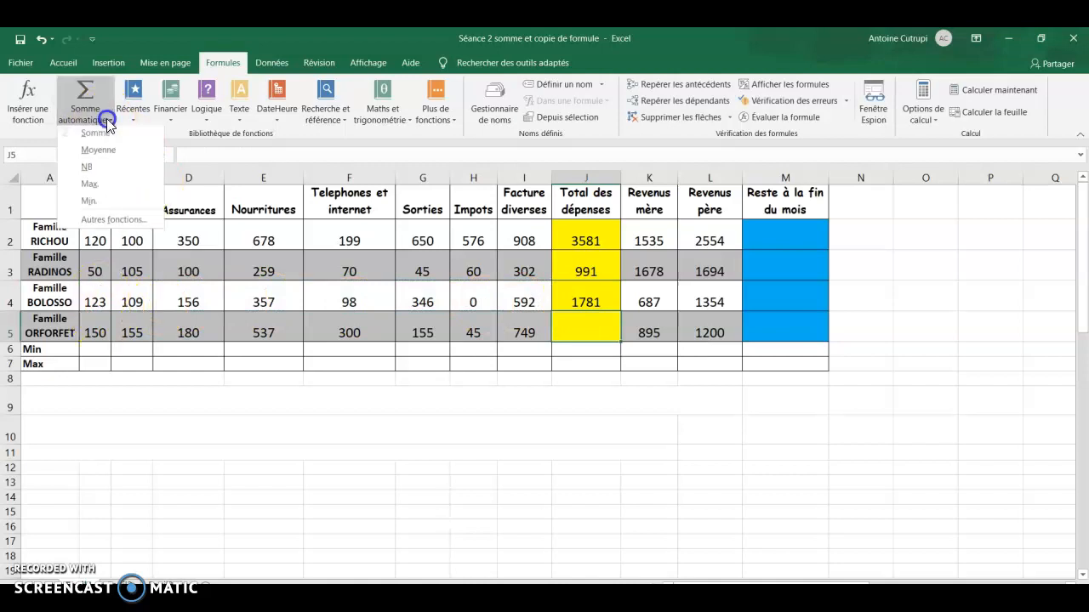
left_click(107, 135)
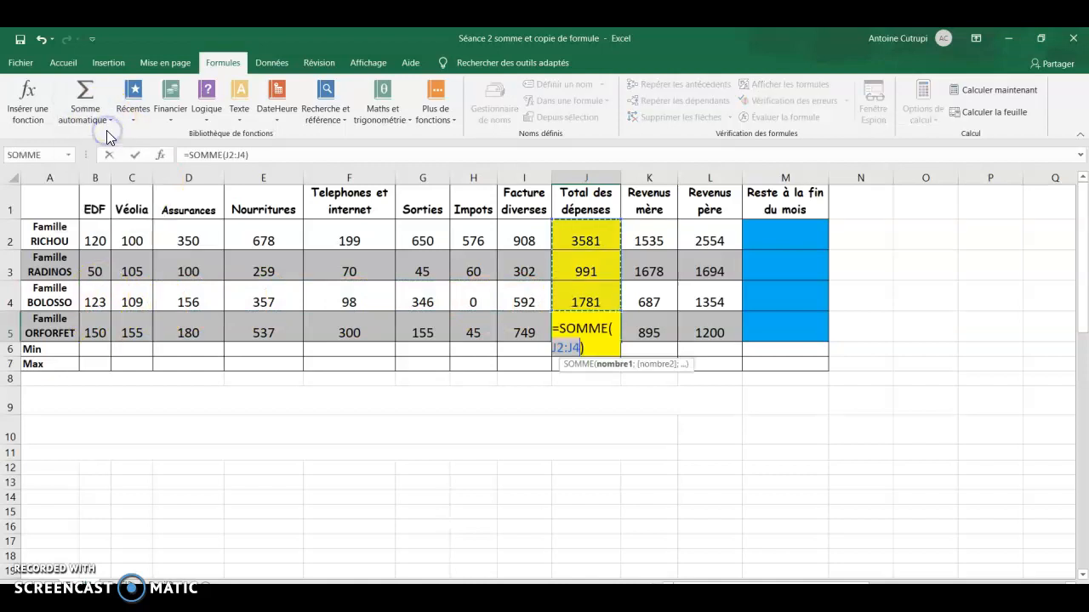
left_click_drag(90, 327, 534, 328)
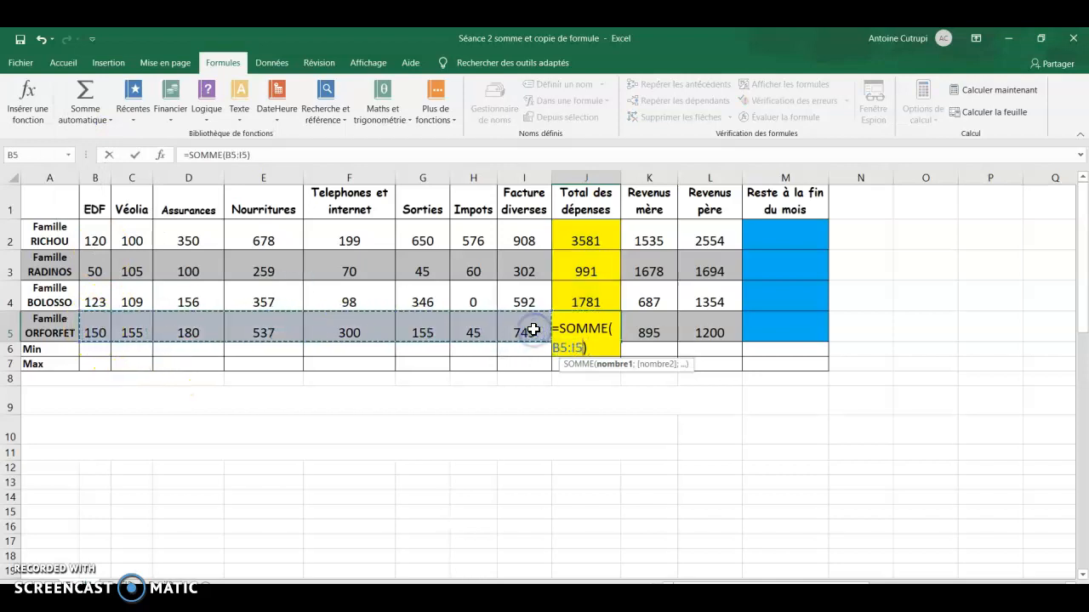
key("Return")
left_click(599, 326)
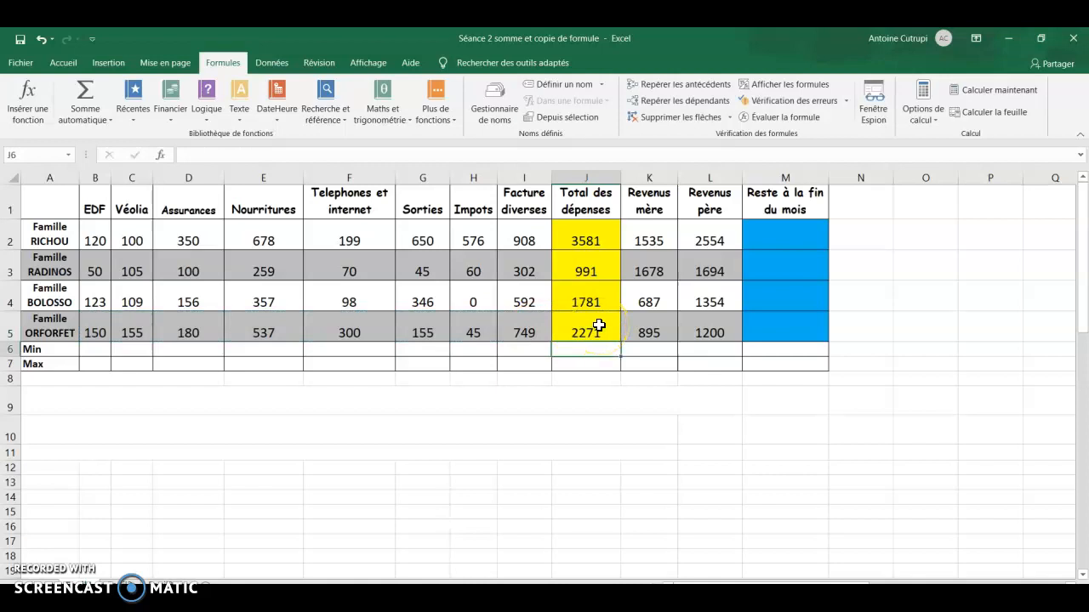
Calculate the first family's end-of-month remainder in M2 with =K2+L2-J2 and copy the formula down to M5
left_click(783, 231)
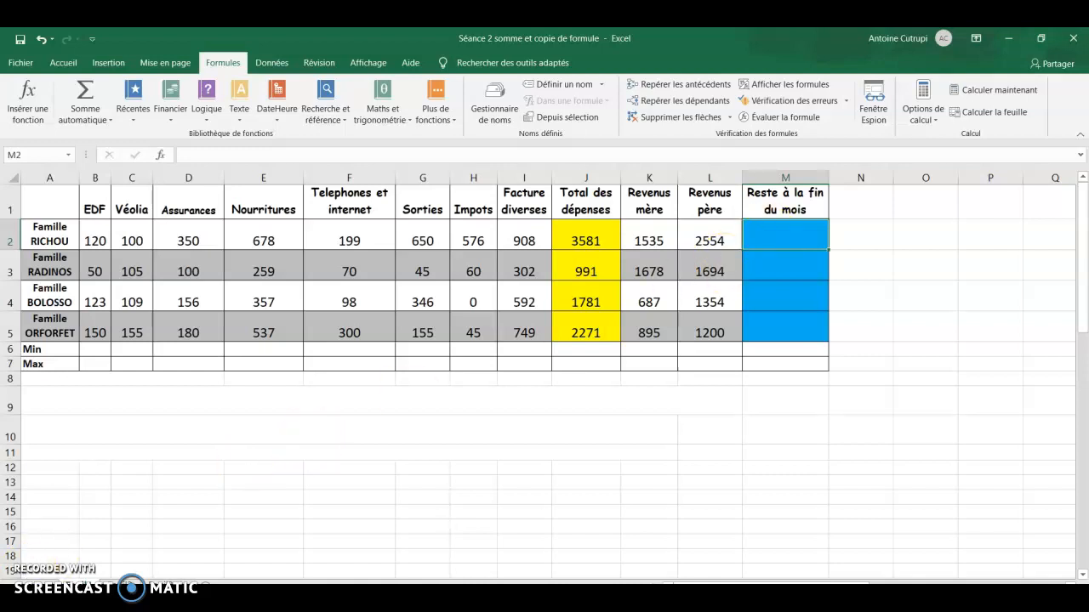
left_click(780, 236)
type("=")
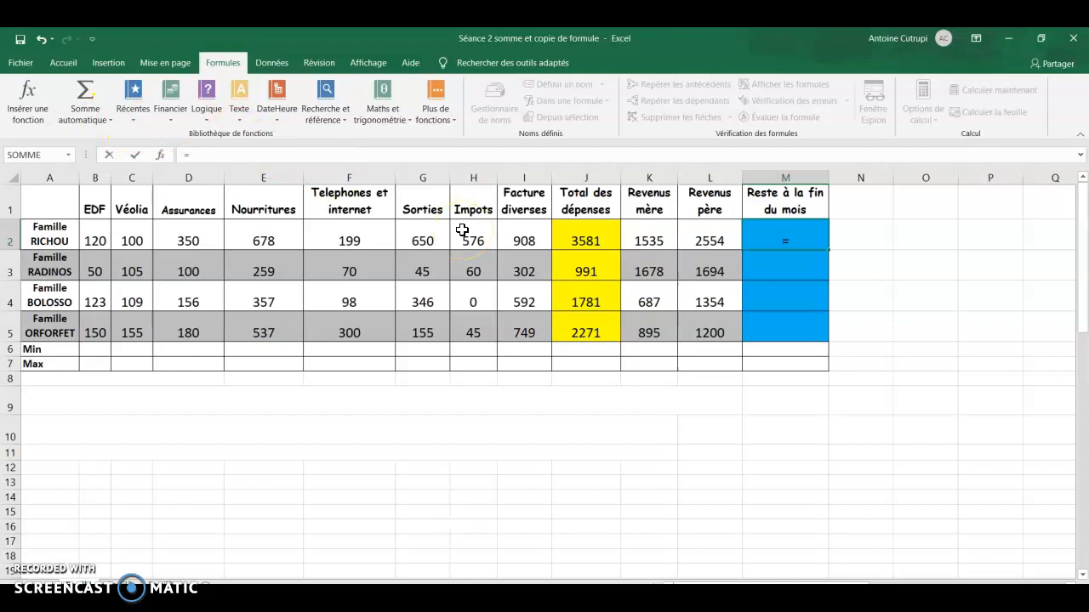
left_click(660, 236)
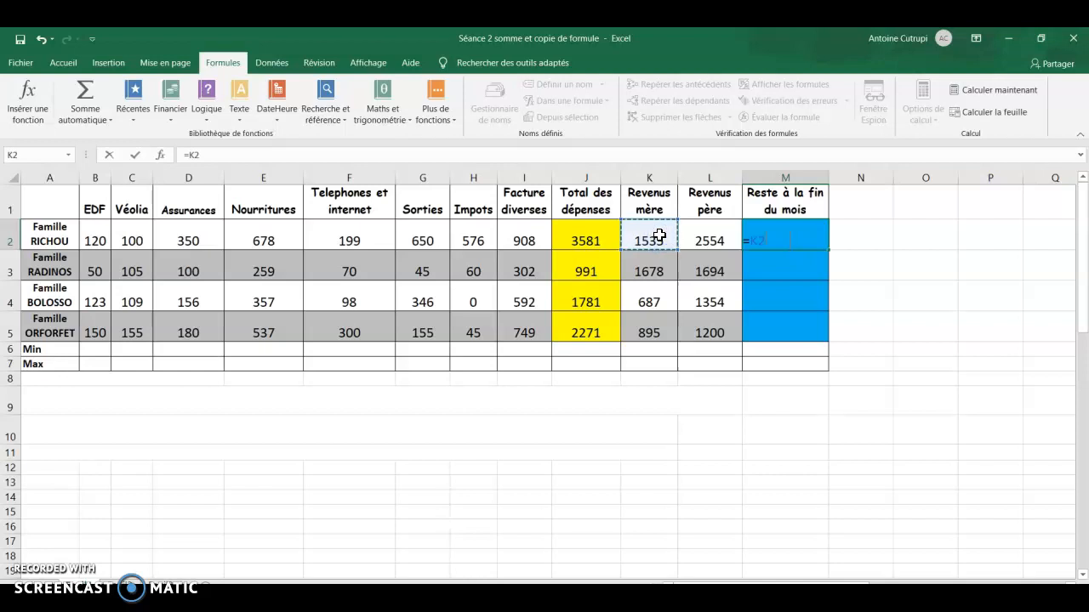
type("+")
left_click(722, 242)
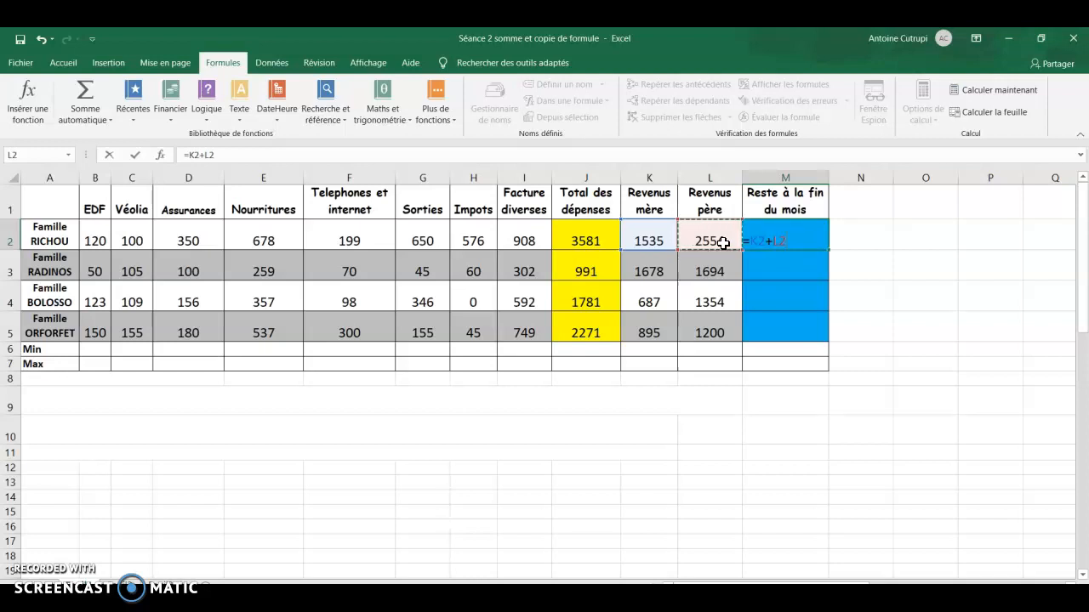
type("-")
left_click(586, 241)
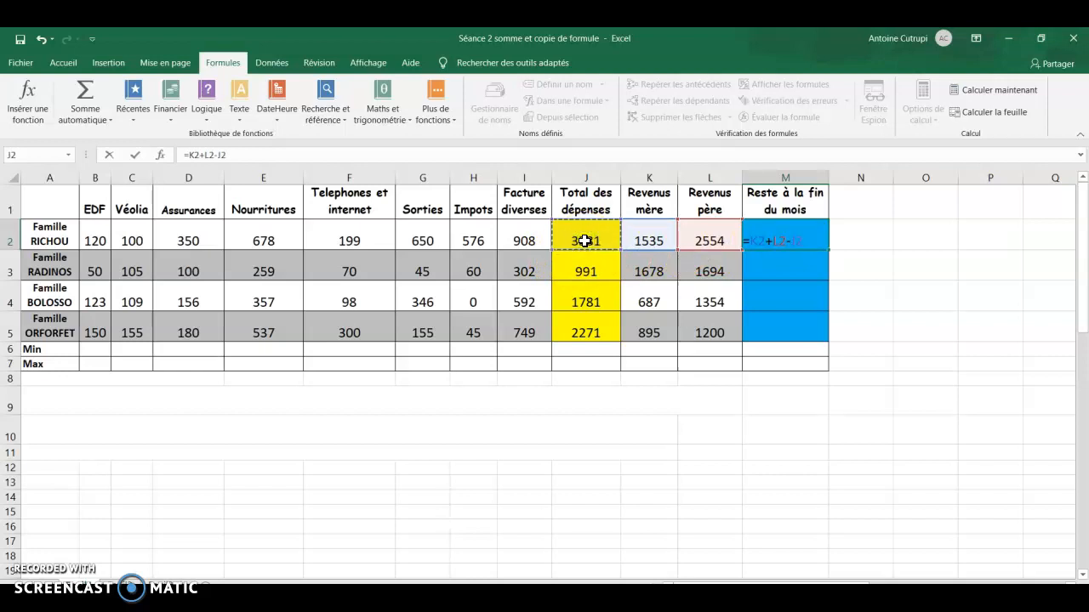
key("Return")
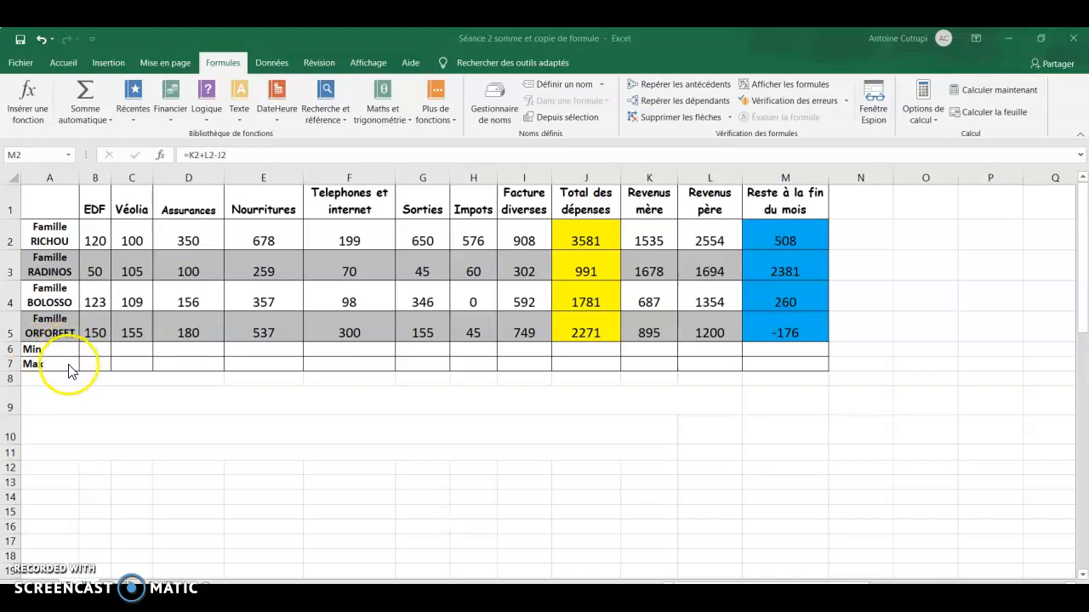
key("ctrl+shift+Down")
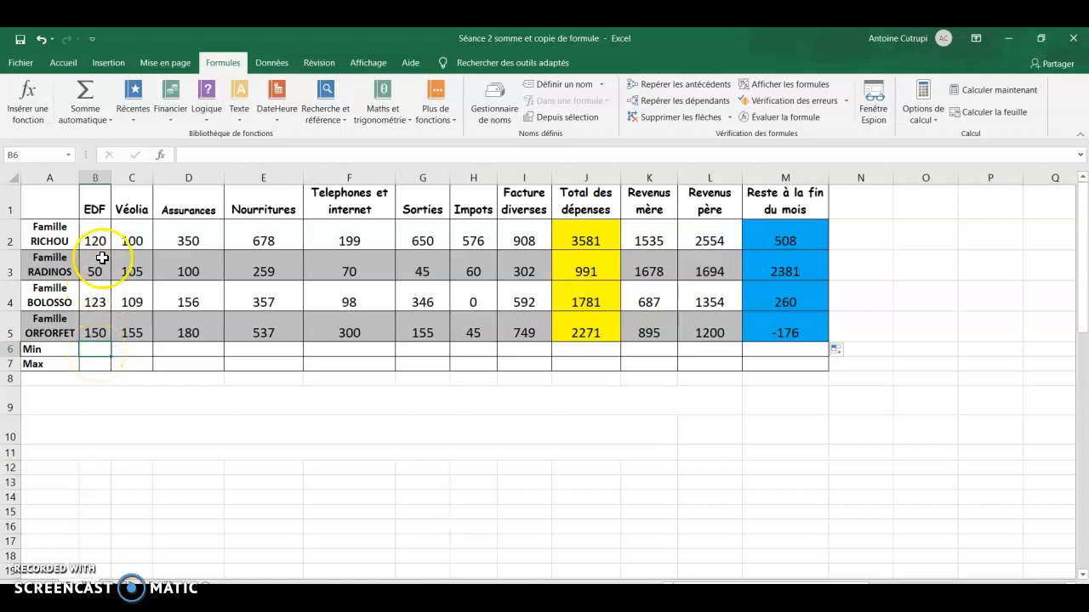
Find the lowest EDF expense in B6 with the Min function over B2:B5
left_click(111, 122)
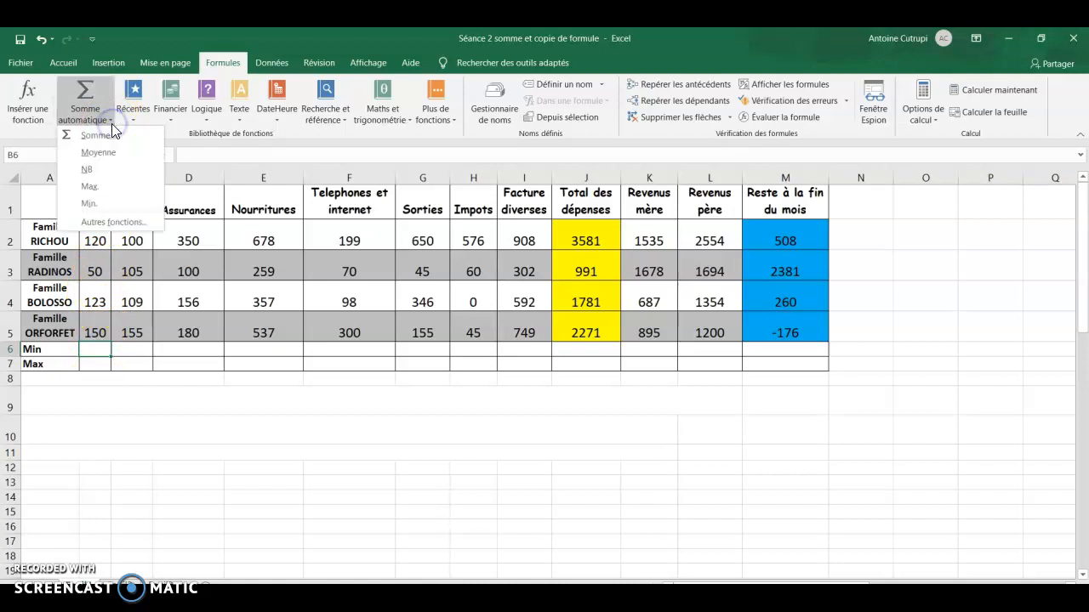
left_click(99, 204)
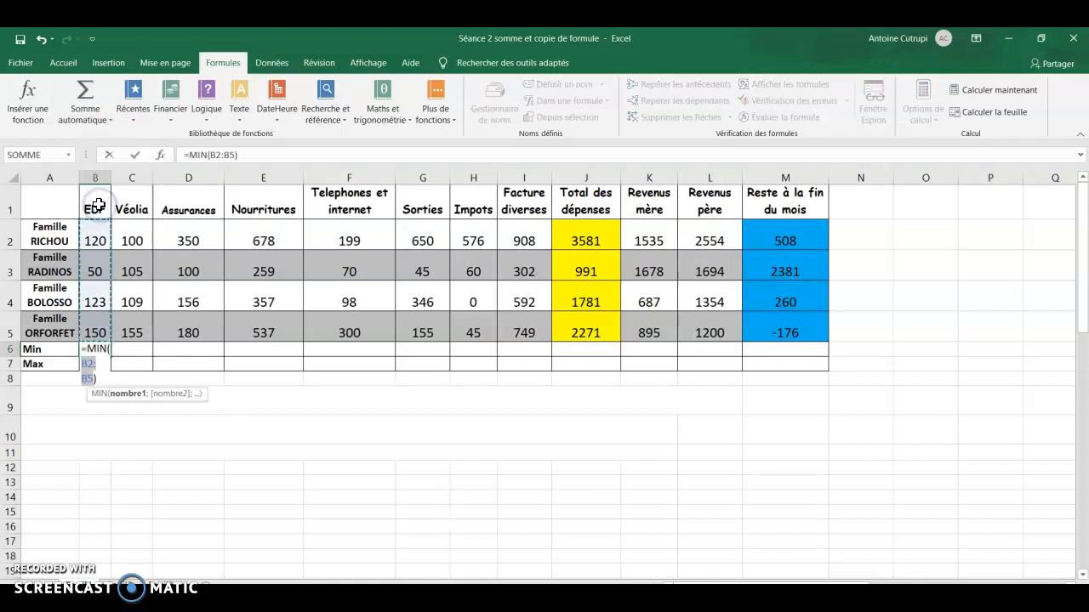
left_click(97, 242)
left_click_drag(98, 245, 97, 329)
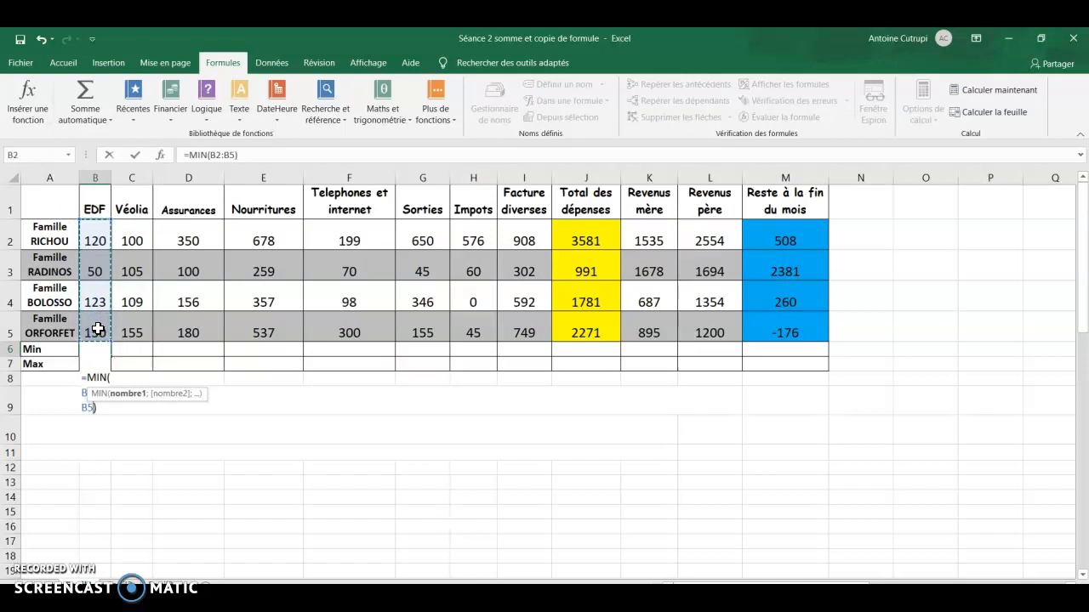
key("Return")
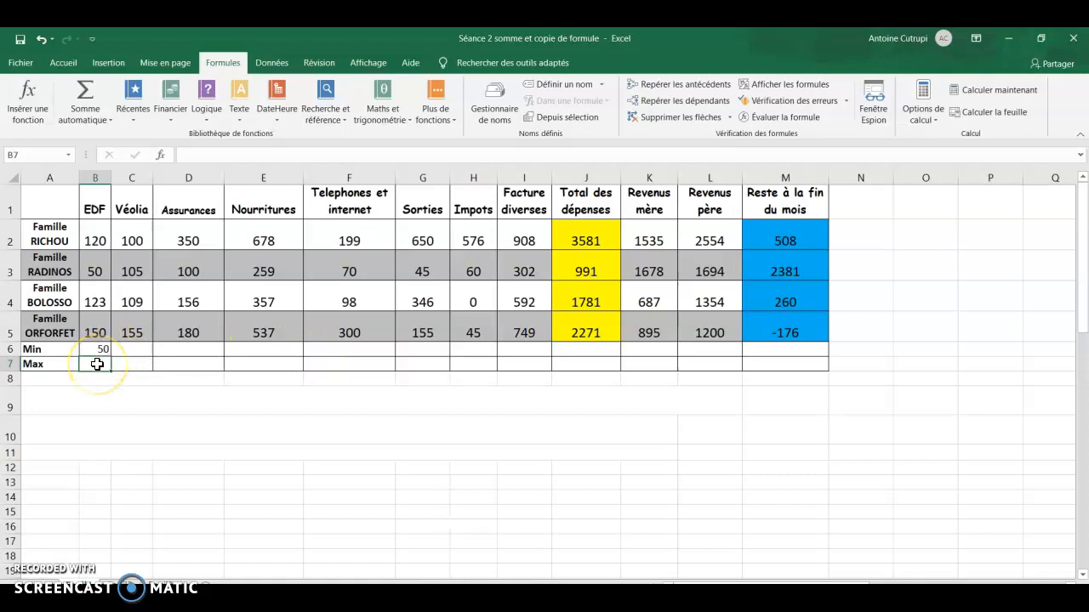
Find the highest EDF expense in B7 with the Max function, setting its range to B2:B5
left_click(108, 123)
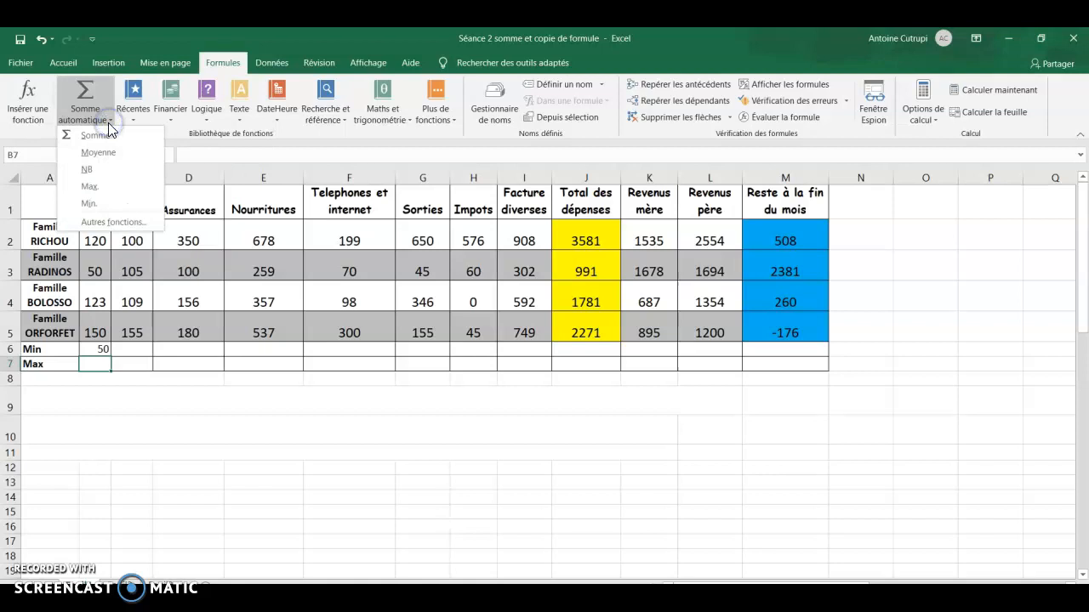
left_click(89, 187)
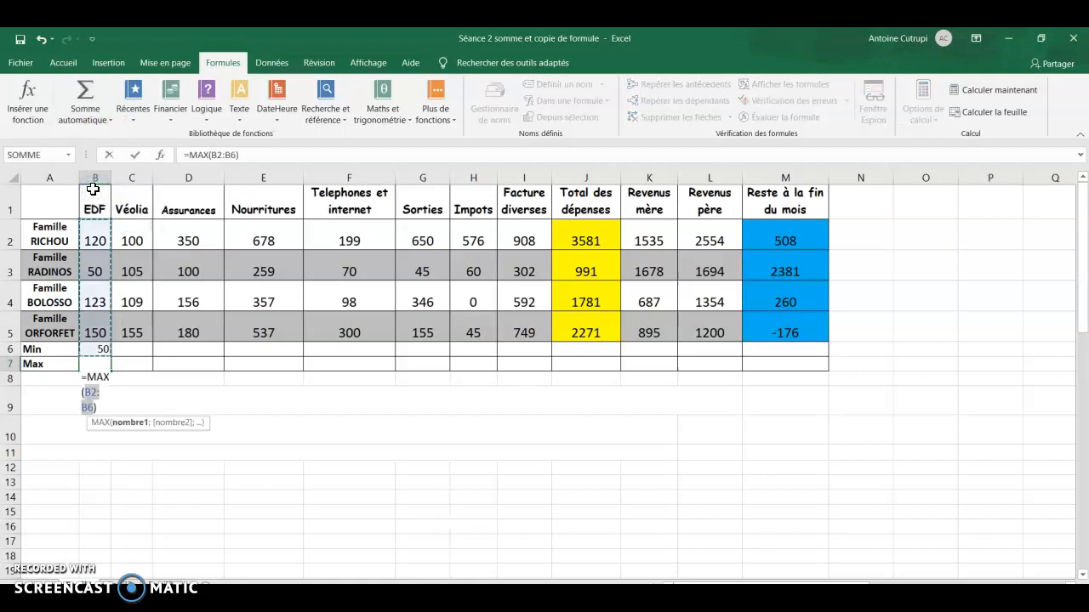
left_click(92, 228)
left_click_drag(93, 236, 92, 313)
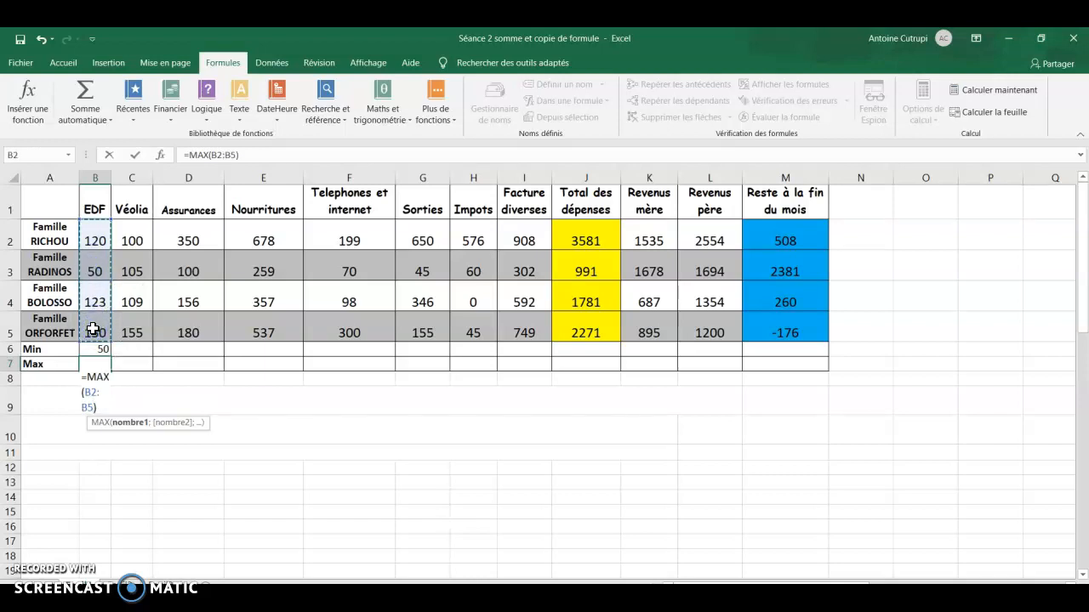
key("Return")
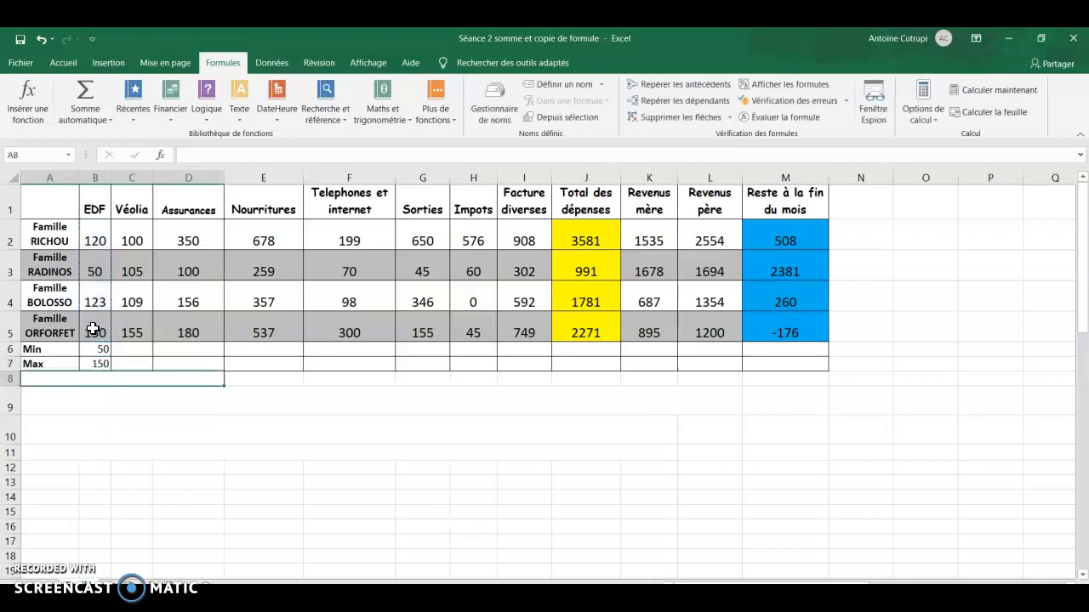